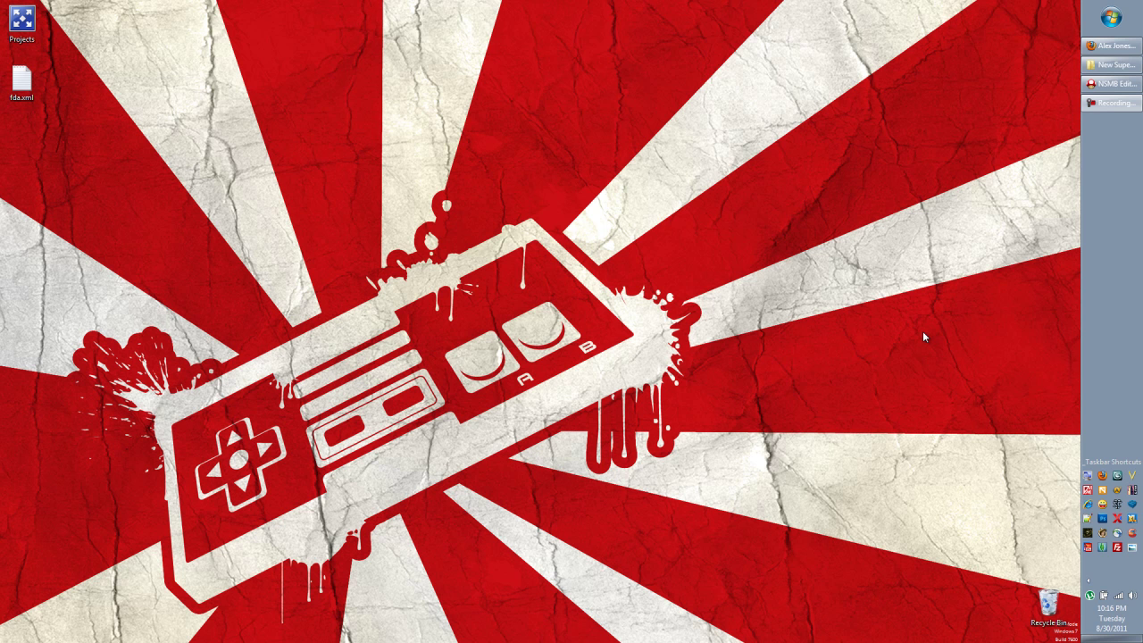
# Switch to NSMB Editor and open Area 1 of level 1-1 to view its layout.
pyautogui.click(1107, 83)
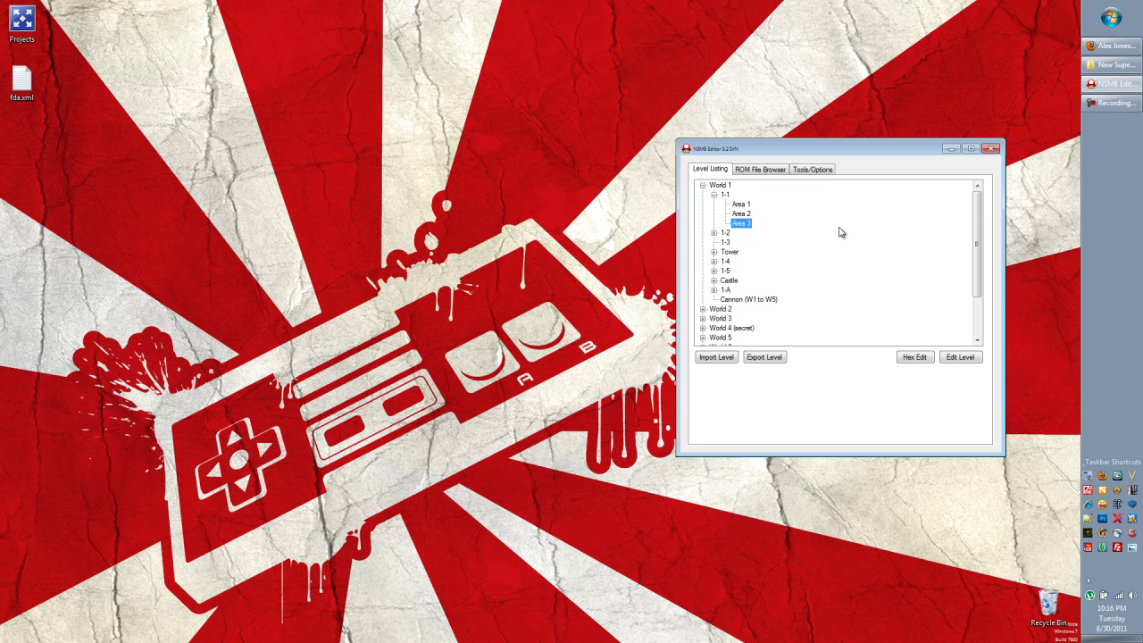
pyautogui.click(743, 205)
pyautogui.doubleClick(739, 207)
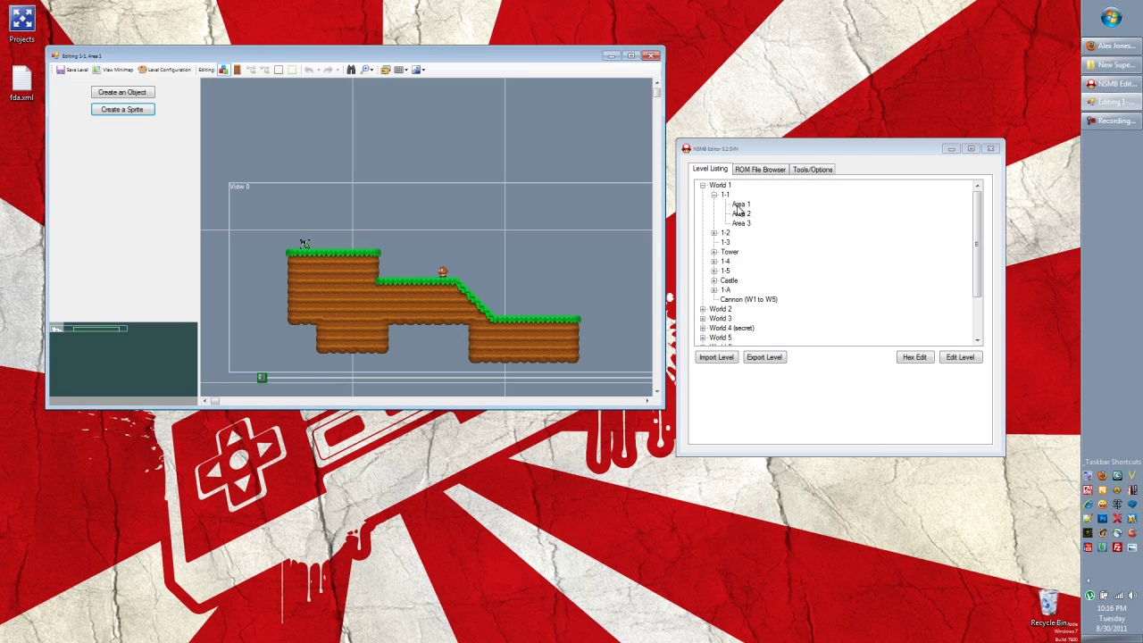
pyautogui.scroll(-2, 424, 254)
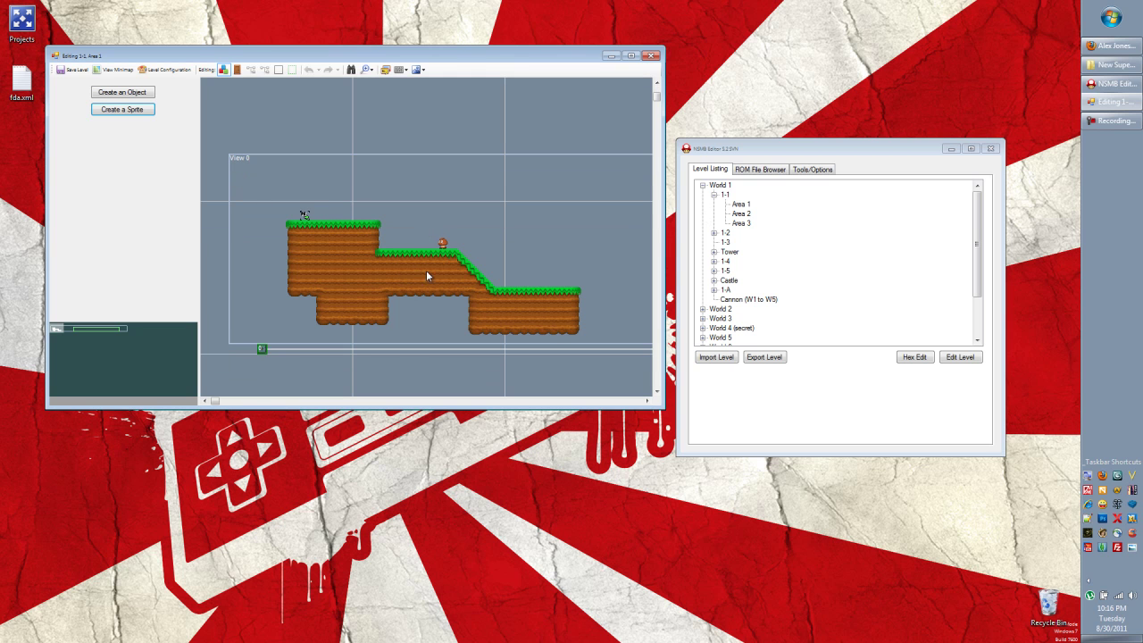
# Open Area 3 of level 1-1 to compare it with Area 1, and close both level windows.
pyautogui.doubleClick(738, 223)
pyautogui.moveTo(560, 73); pyautogui.dragTo(555, 240)
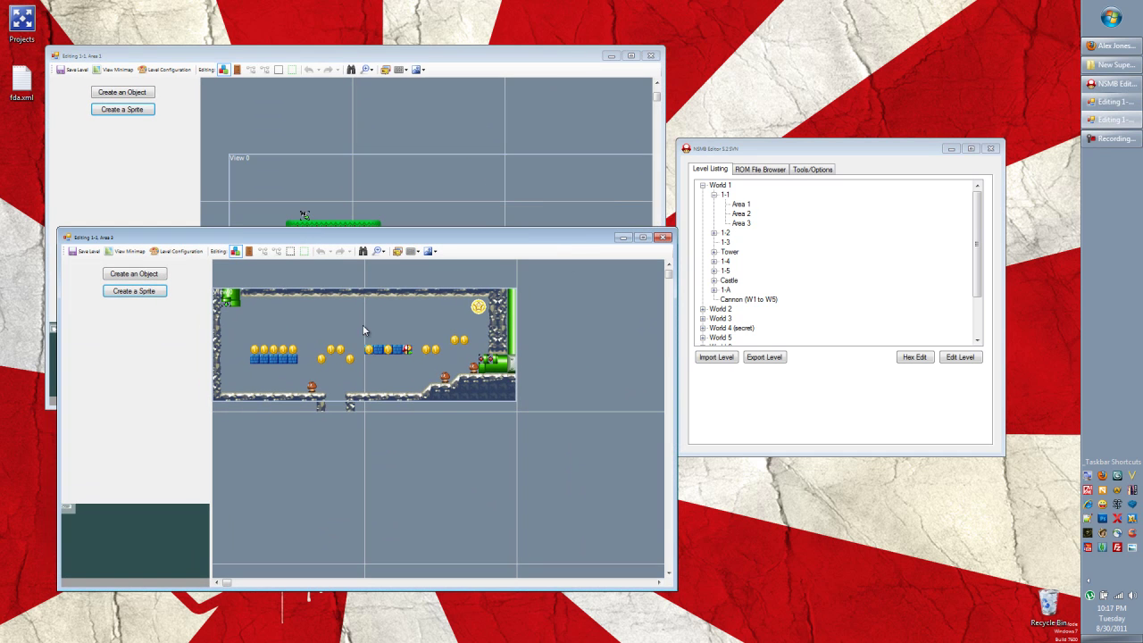
pyautogui.moveTo(564, 249); pyautogui.dragTo(567, 282)
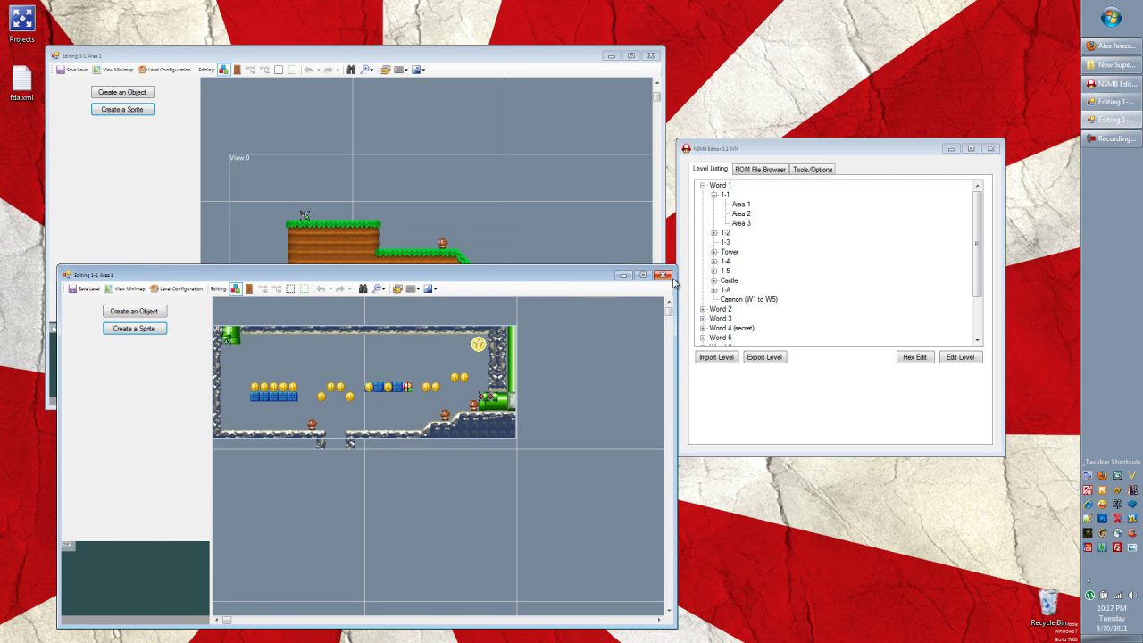
pyautogui.click(666, 270)
pyautogui.click(651, 56)
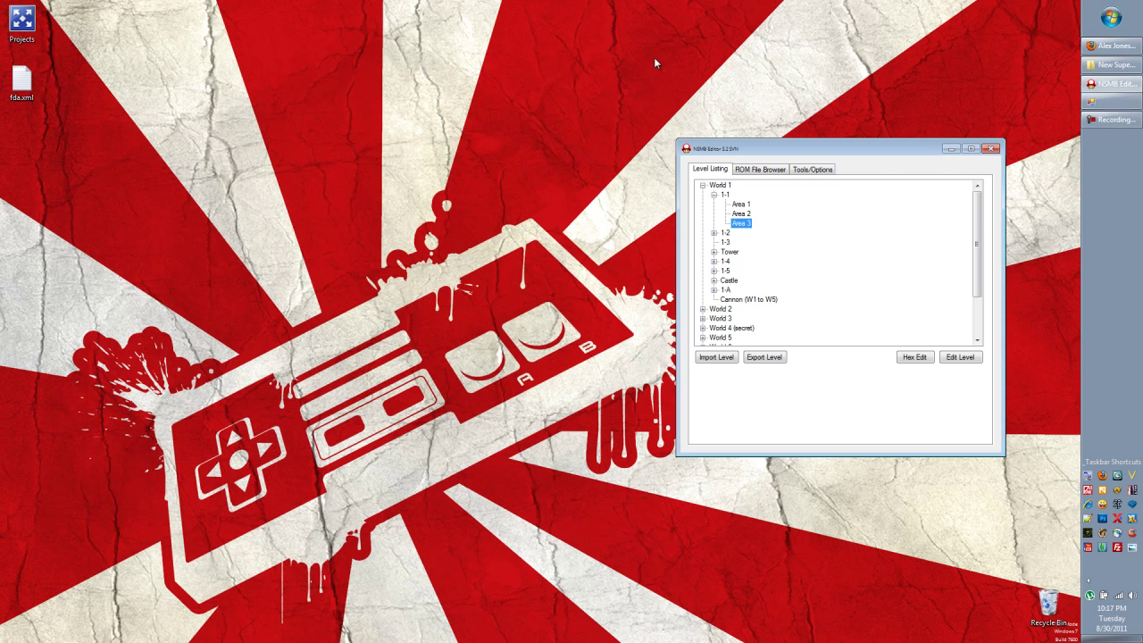
# Export Area 1 of level 1-1 as an NSMB Editor level file named Forest Island.
pyautogui.click(740, 203)
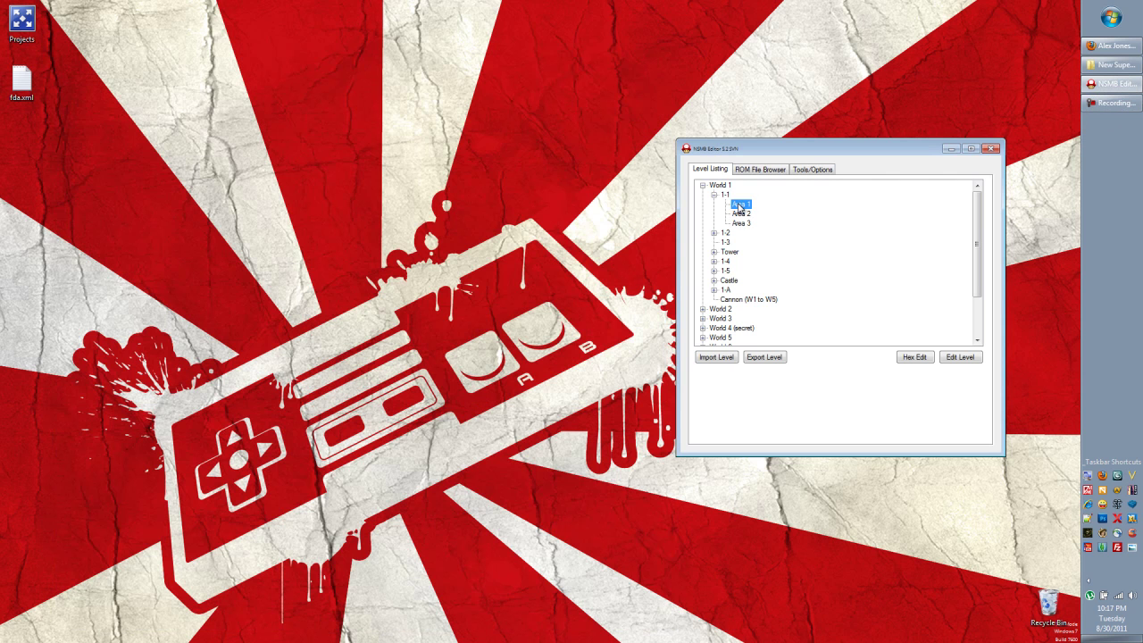
pyautogui.click(763, 359)
pyautogui.moveTo(765, 163); pyautogui.dragTo(505, 121)
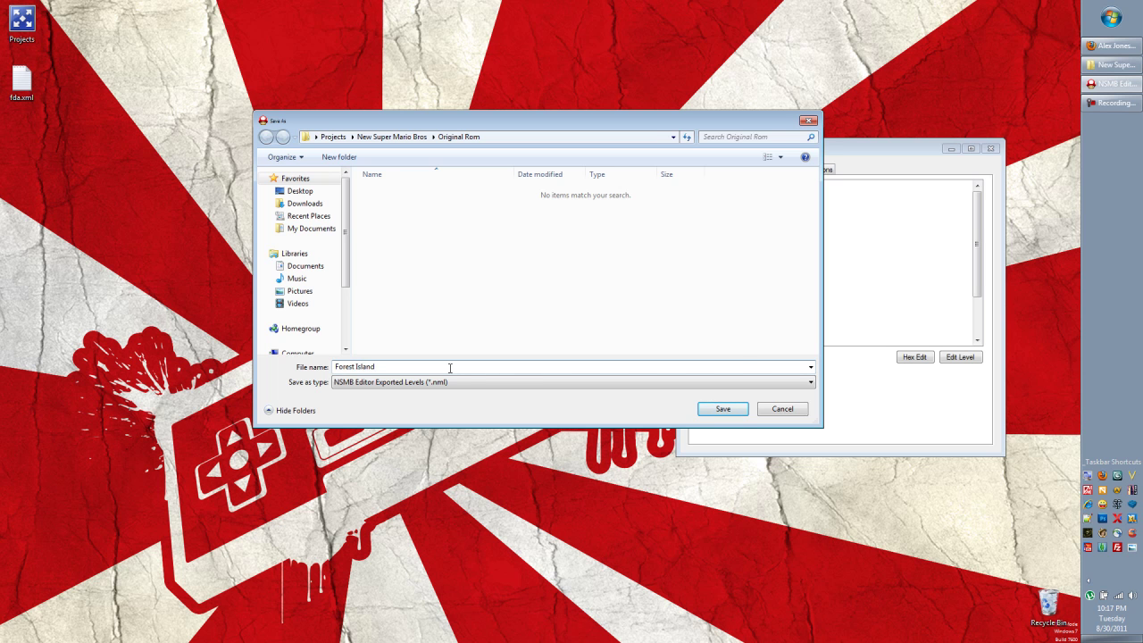
pyautogui.press('Return')
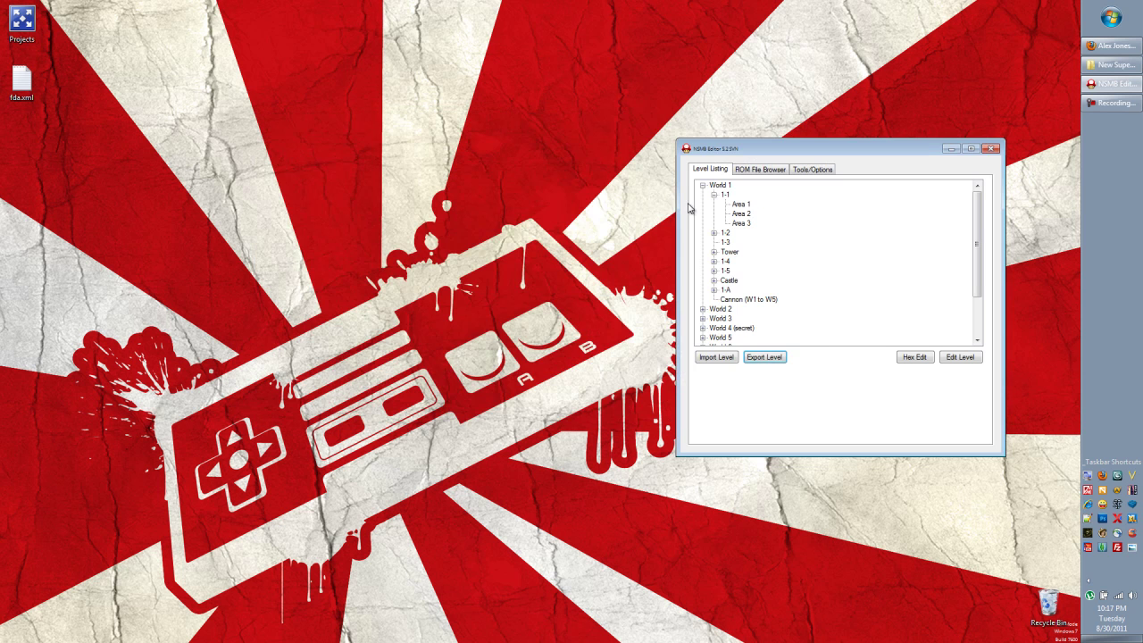
# Import Forest Island.nml into Area 3 of level 1-1, accepting the mismatched level.
pyautogui.click(741, 223)
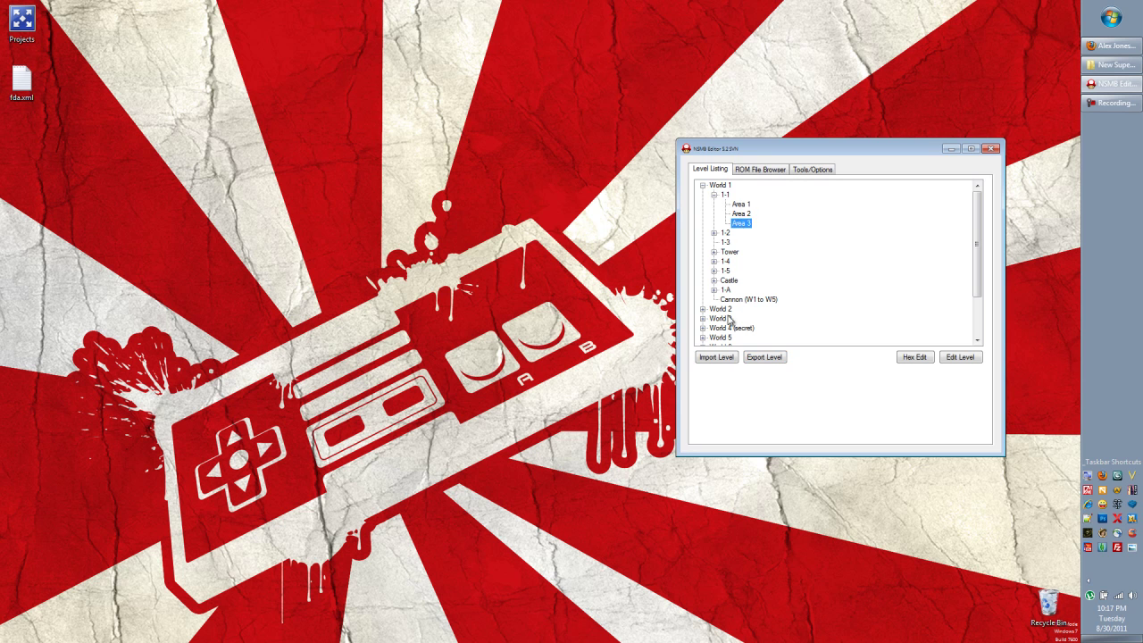
pyautogui.click(728, 358)
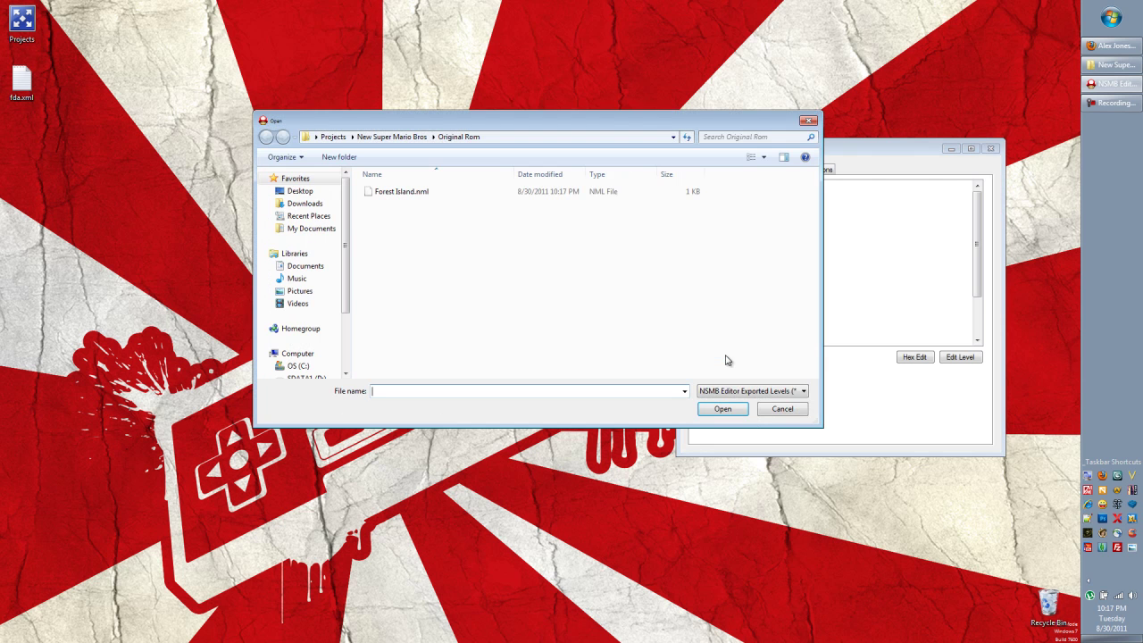
pyautogui.doubleClick(424, 193)
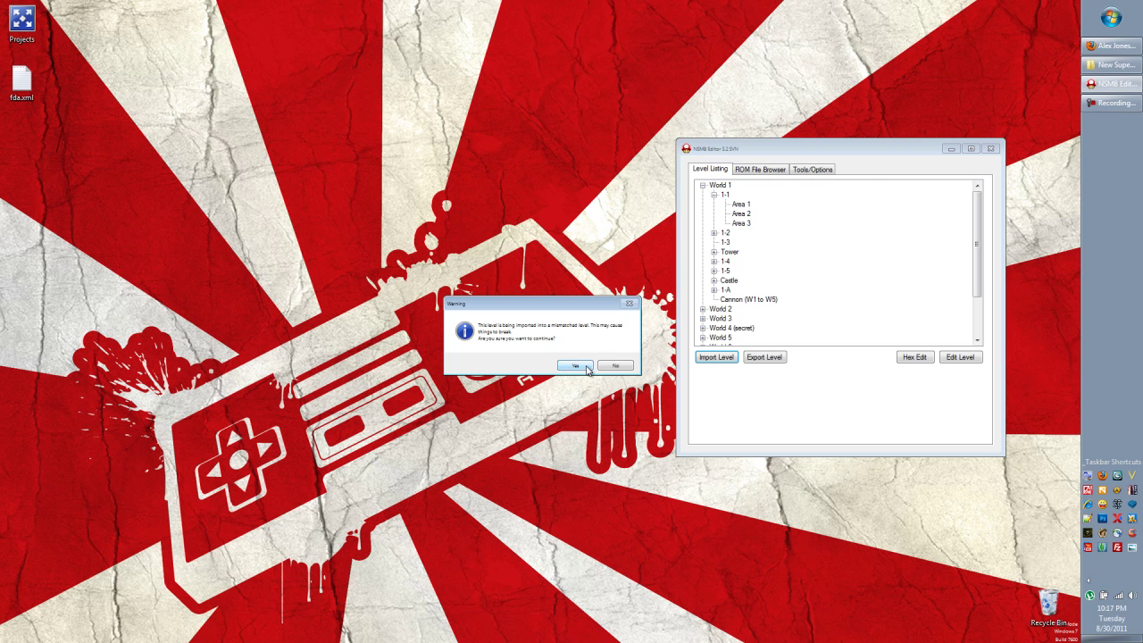
pyautogui.click(588, 367)
# Open Area 3 of level 1-1, review its configured options, graphics and sprite sets, and close it.
pyautogui.click(740, 225)
pyautogui.doubleClick(740, 223)
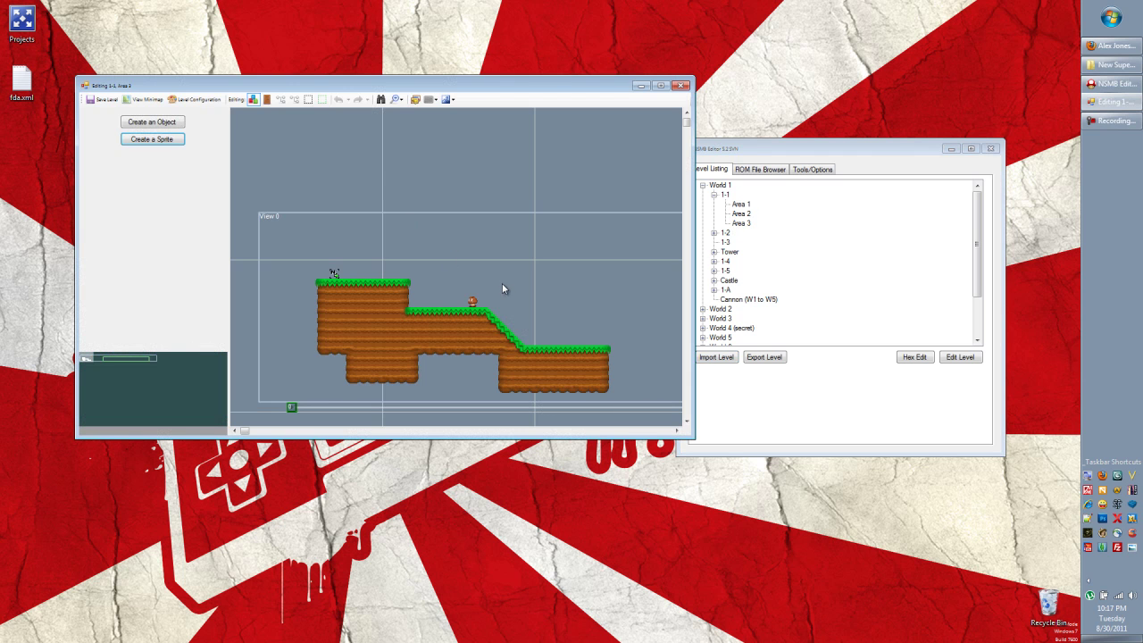
pyautogui.click(196, 99)
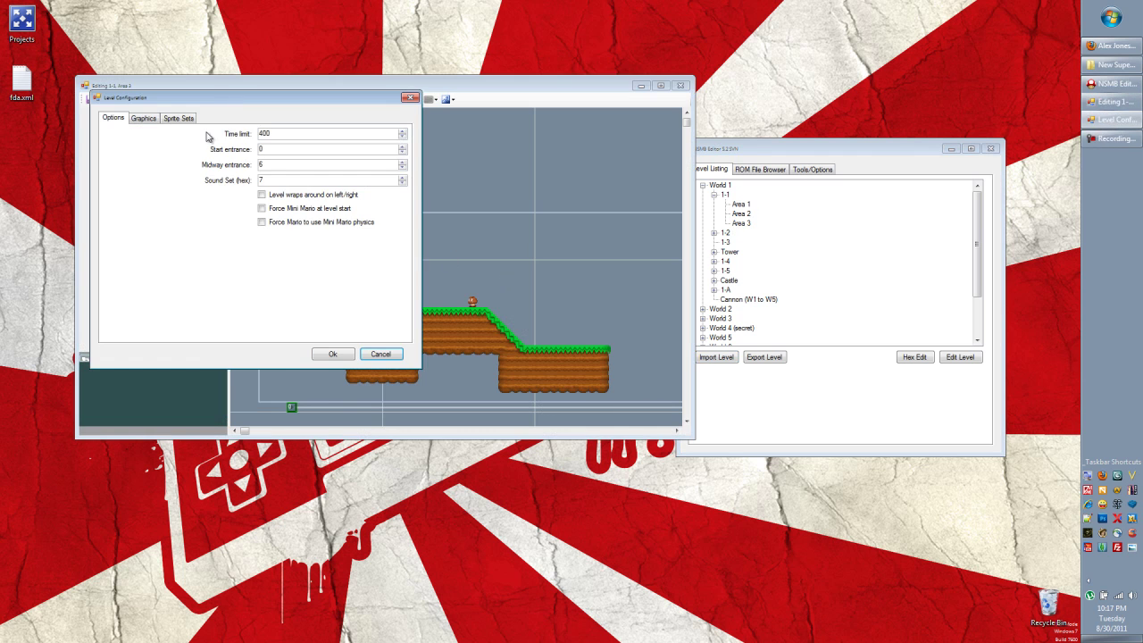
pyautogui.click(153, 118)
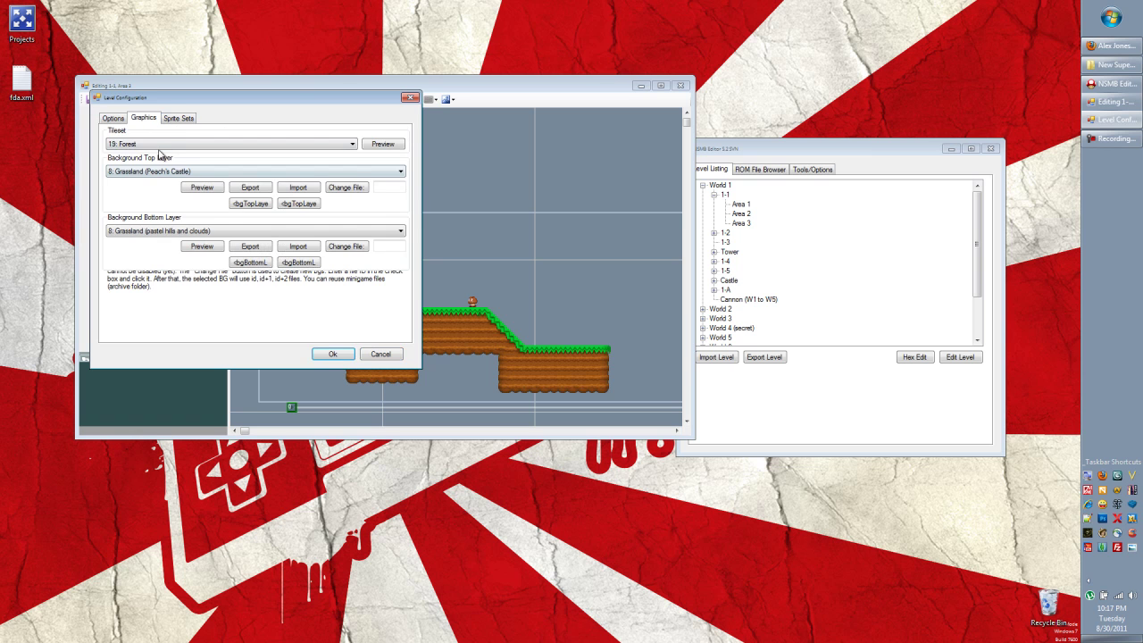
pyautogui.click(156, 145)
pyautogui.click(152, 145)
pyautogui.click(182, 119)
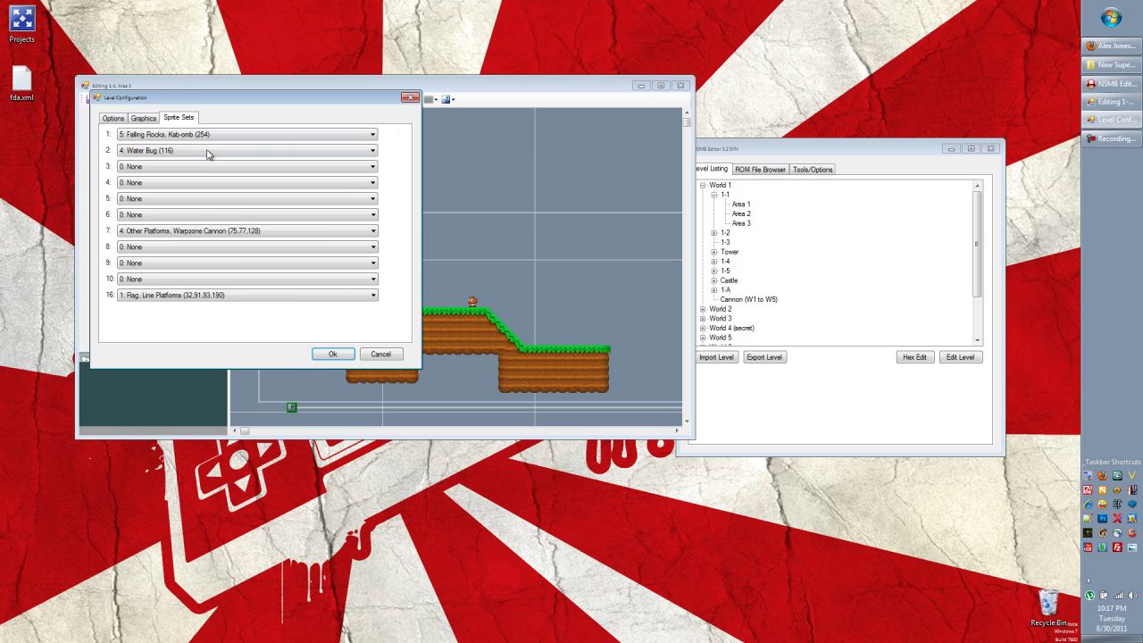
pyautogui.click(332, 354)
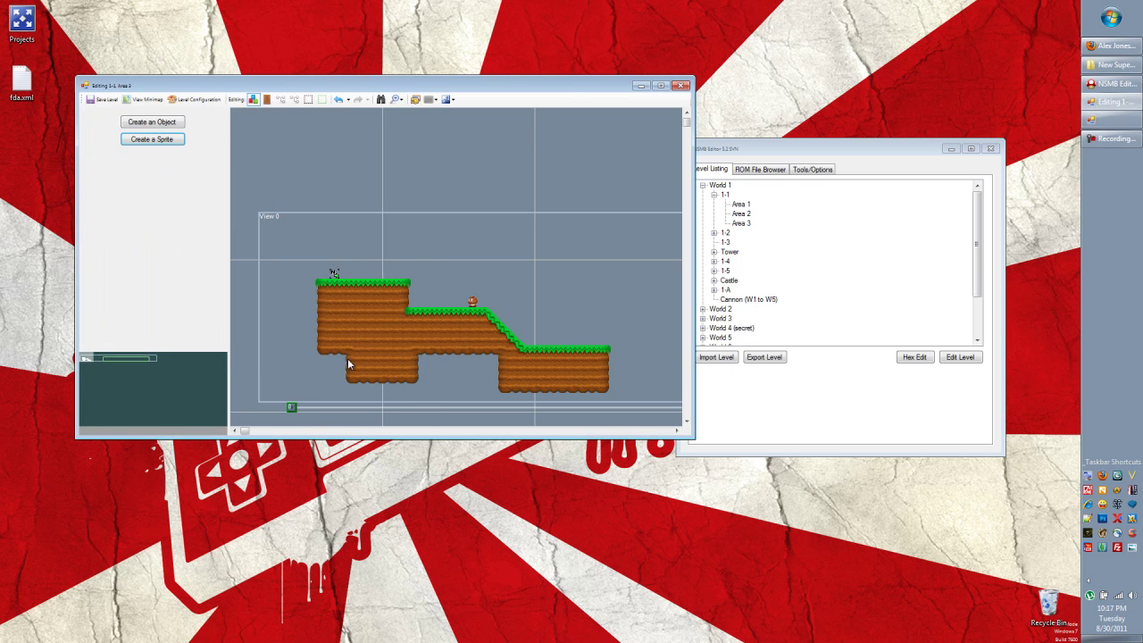
pyautogui.click(681, 84)
pyautogui.click(521, 365)
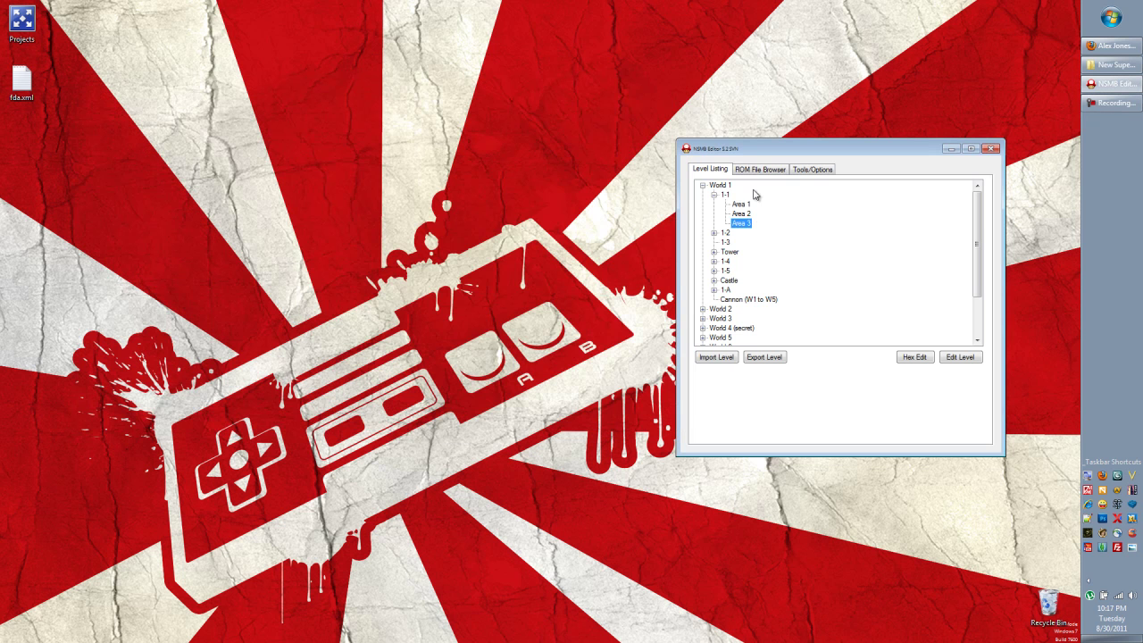
# Import Forest Island.nml into Area 2 of level 1-1, accepting the mismatched level.
pyautogui.click(716, 357)
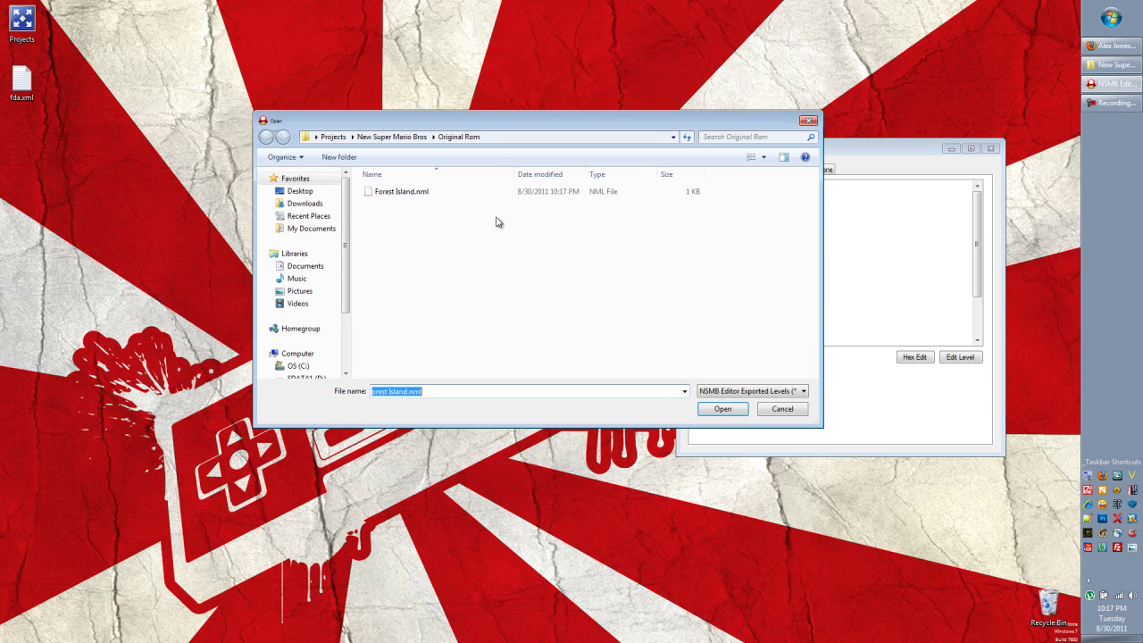
pyautogui.doubleClick(428, 196)
pyautogui.click(575, 365)
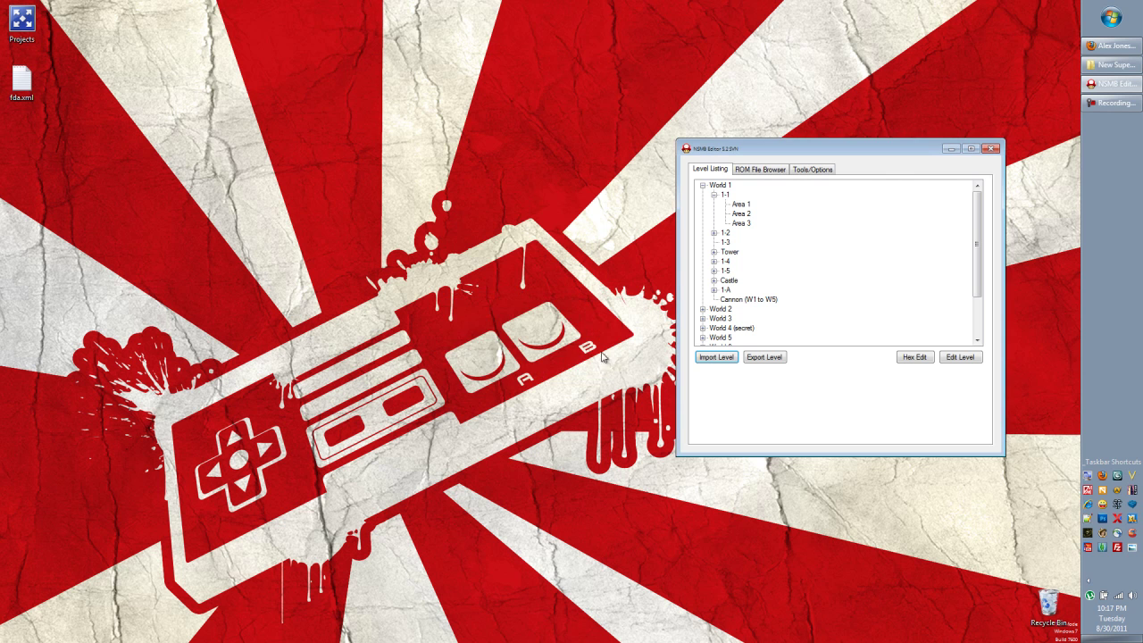
# Open Area 2 of level 1-1 to check the imported layout, and close it.
pyautogui.click(745, 217)
pyautogui.doubleClick(741, 215)
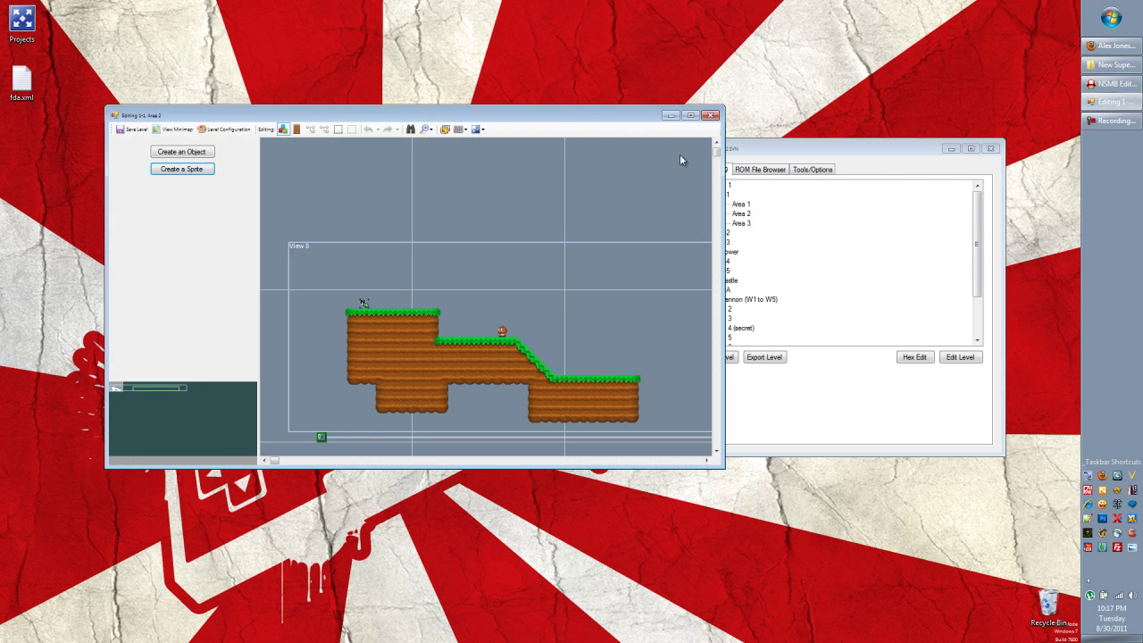
pyautogui.click(710, 118)
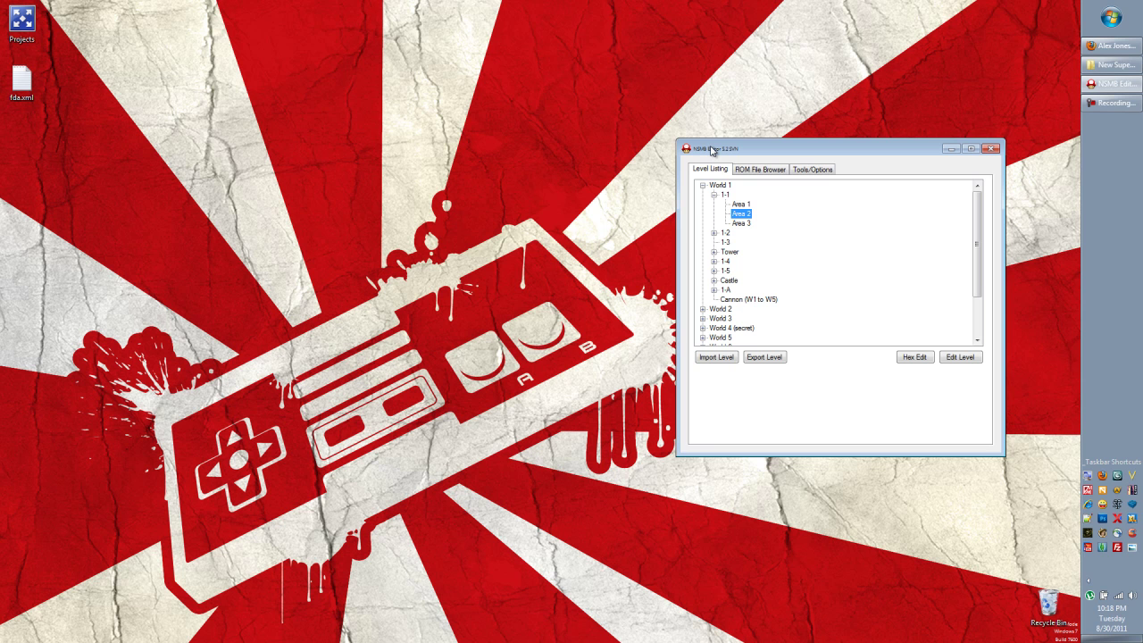
# Expand the areas of 1-A and Castle in World 1, and look over the editor's tools and settings.
pyautogui.click(745, 206)
pyautogui.click(748, 224)
pyautogui.click(714, 290)
pyautogui.click(714, 280)
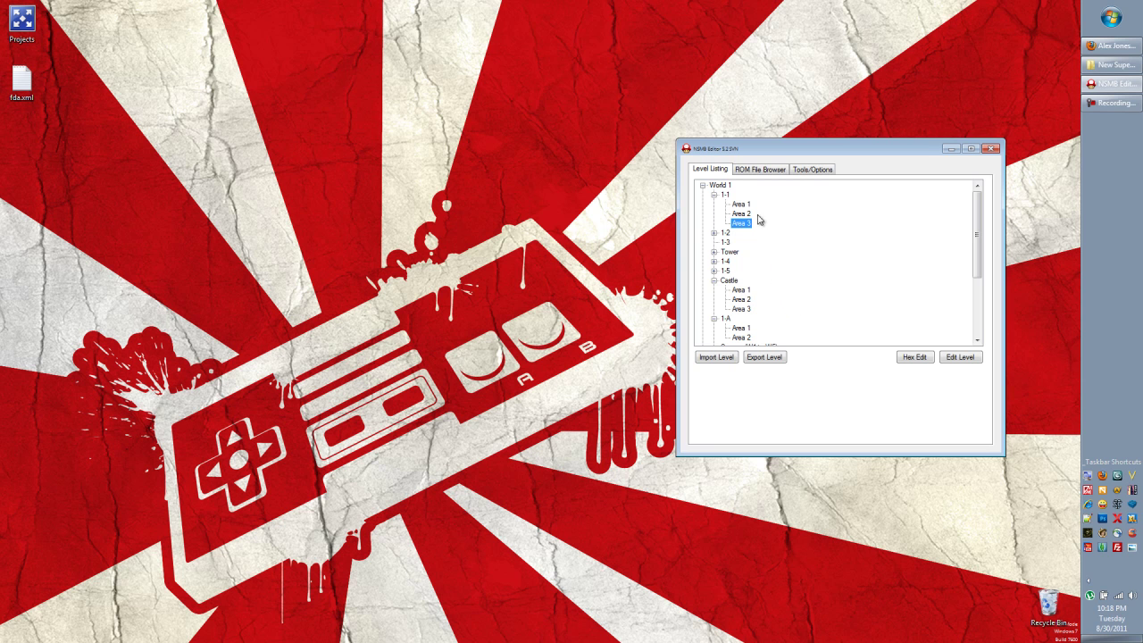
pyautogui.click(807, 171)
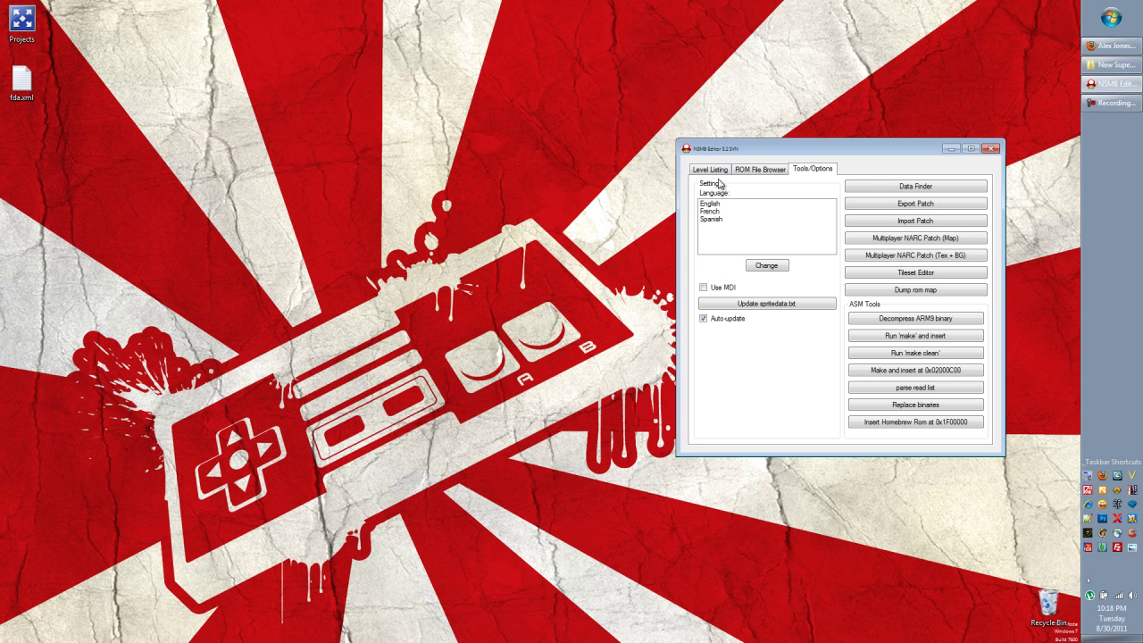
pyautogui.click(714, 170)
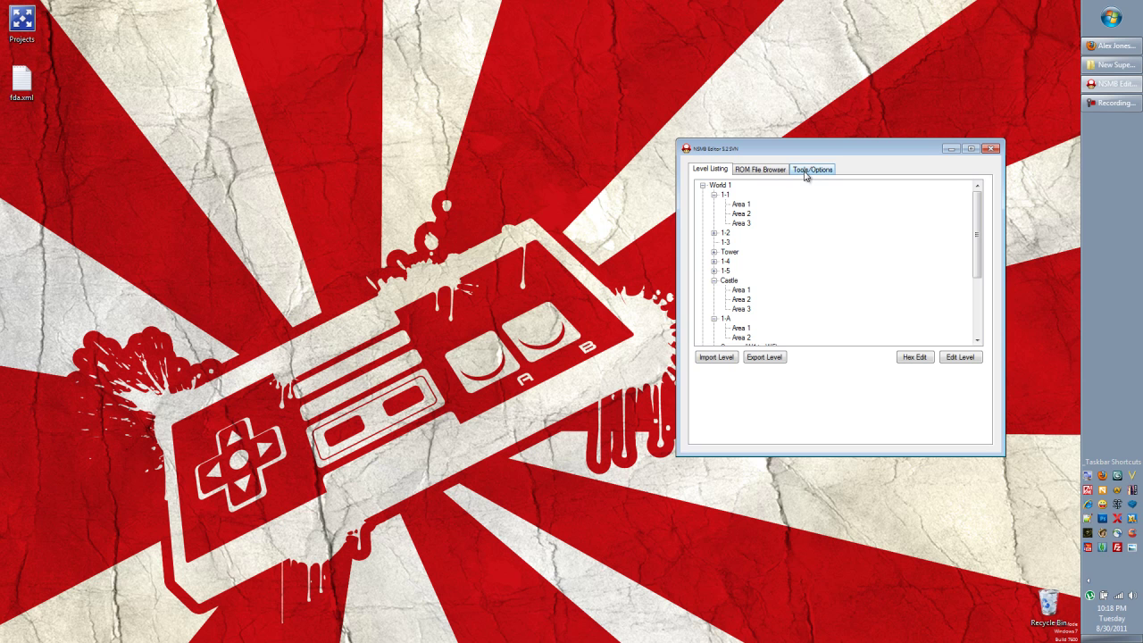
# Open Area 1 of level 1-1, start editing its tileset, and select Object 38.
pyautogui.click(741, 205)
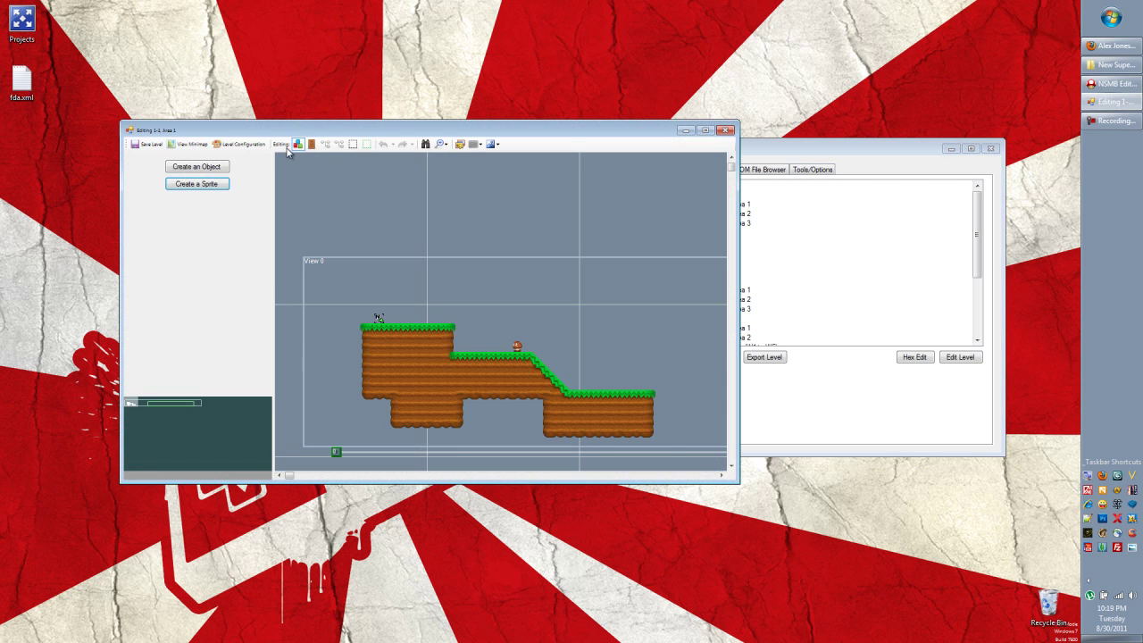
pyautogui.click(460, 144)
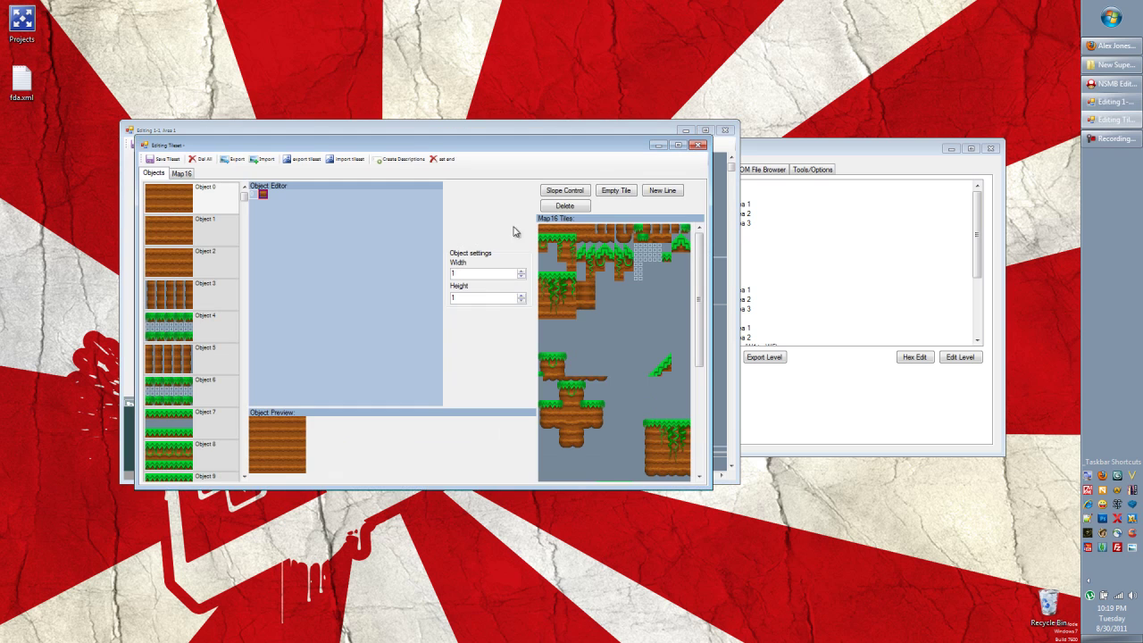
pyautogui.click(198, 232)
pyautogui.click(187, 254)
pyautogui.click(245, 309)
pyautogui.click(246, 309)
pyautogui.click(247, 309)
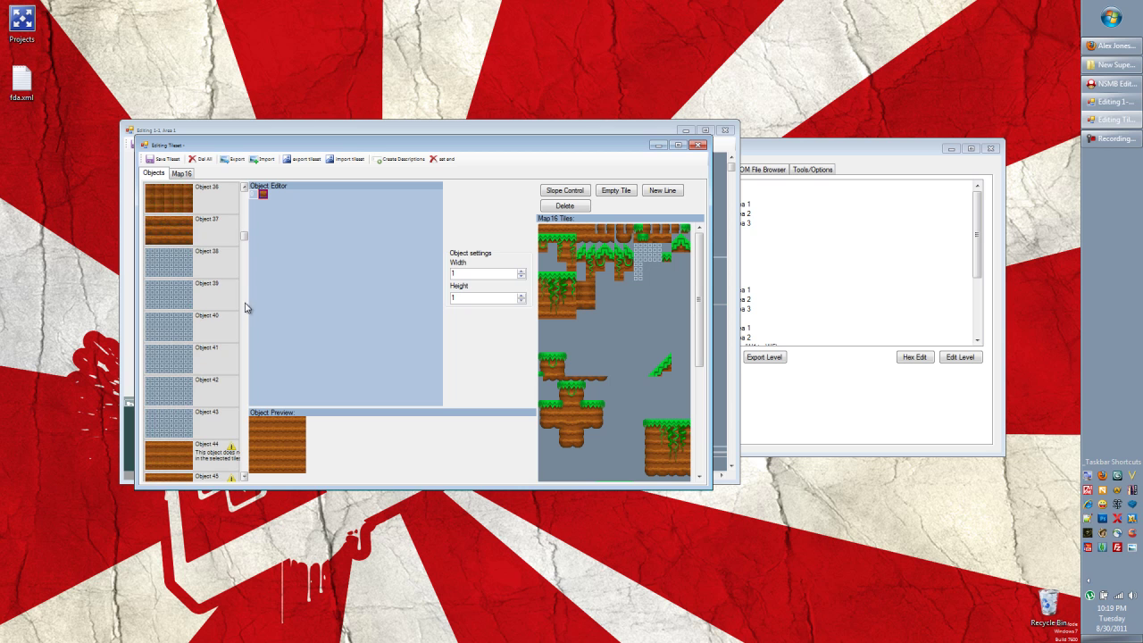
pyautogui.click(246, 309)
pyautogui.click(194, 261)
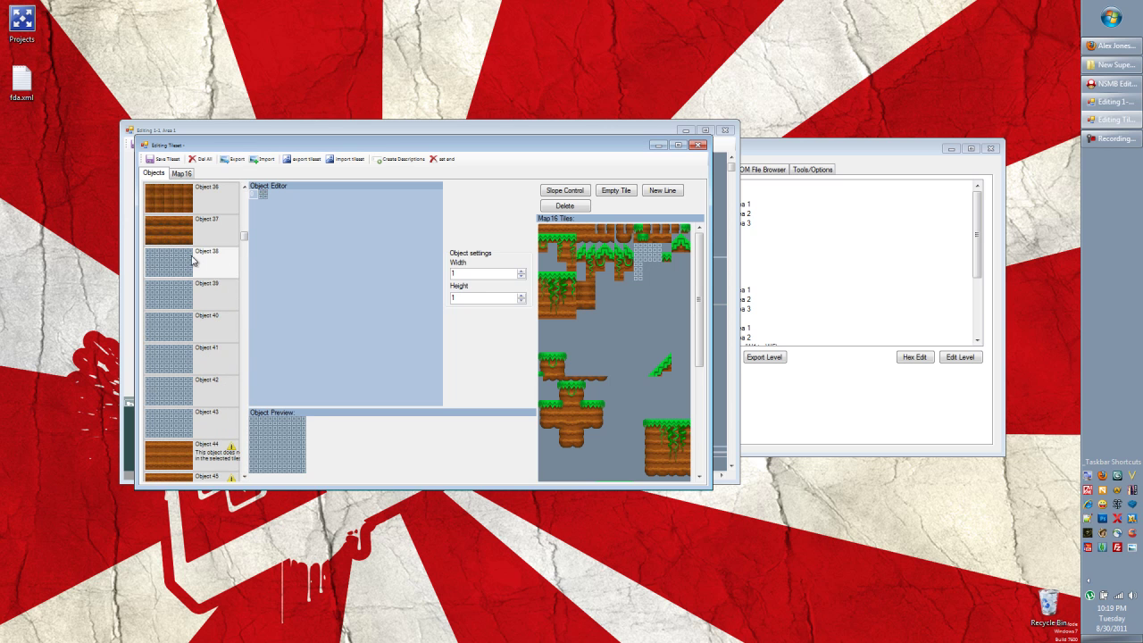
# Build Object 38 from Map16 tiles 46 and 47 side by side, and close the tileset editor.
pyautogui.click(263, 197)
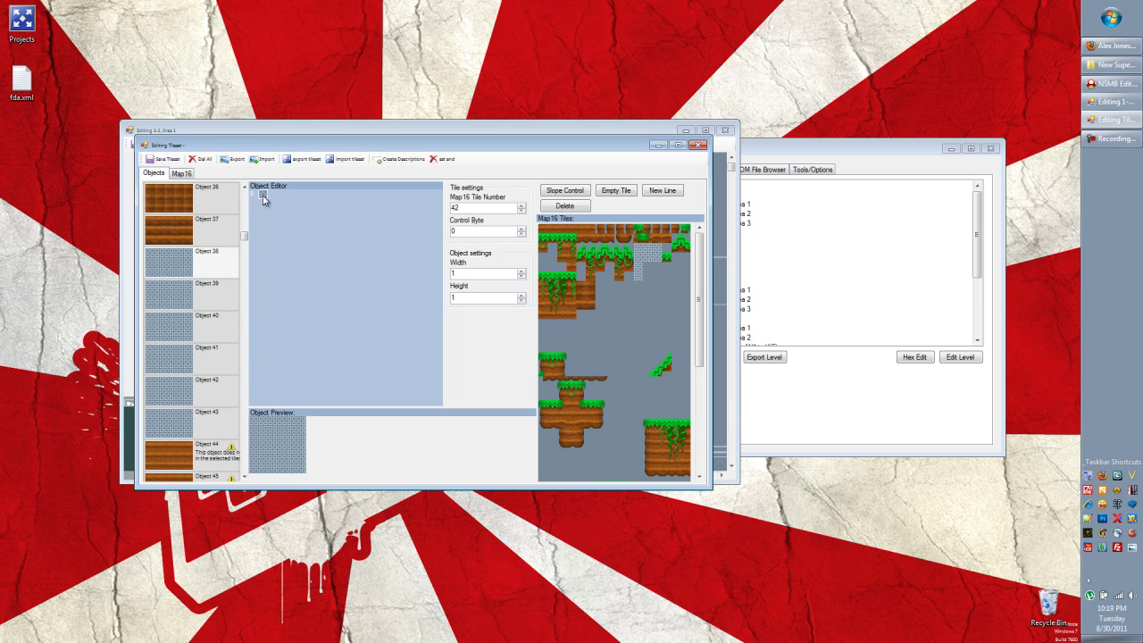
pyautogui.click(676, 248)
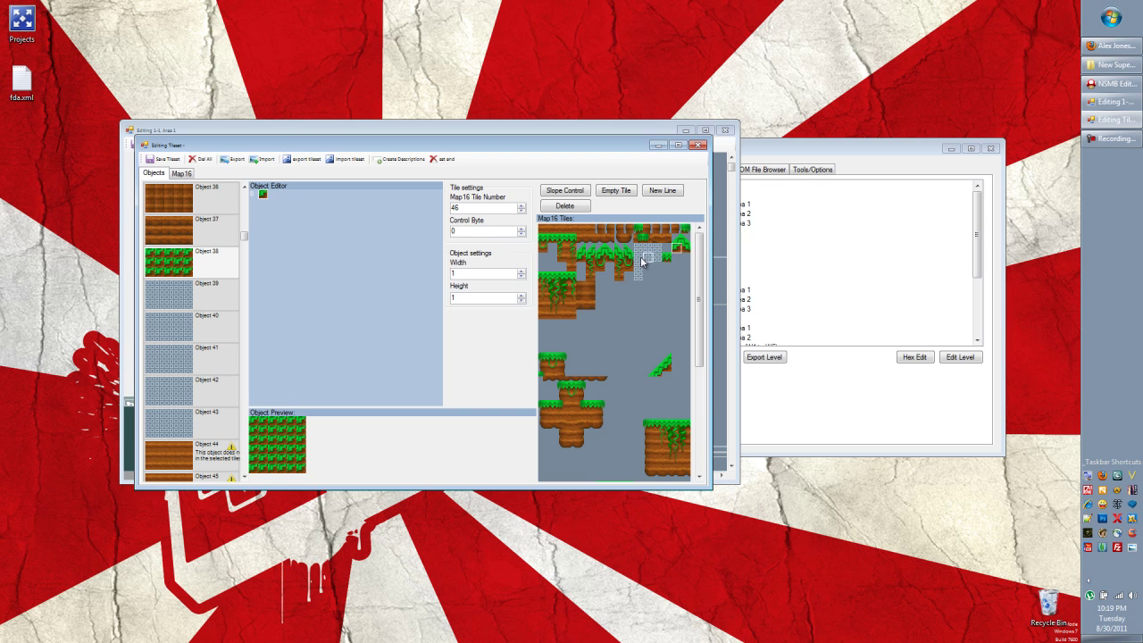
pyautogui.click(611, 192)
pyautogui.click(684, 247)
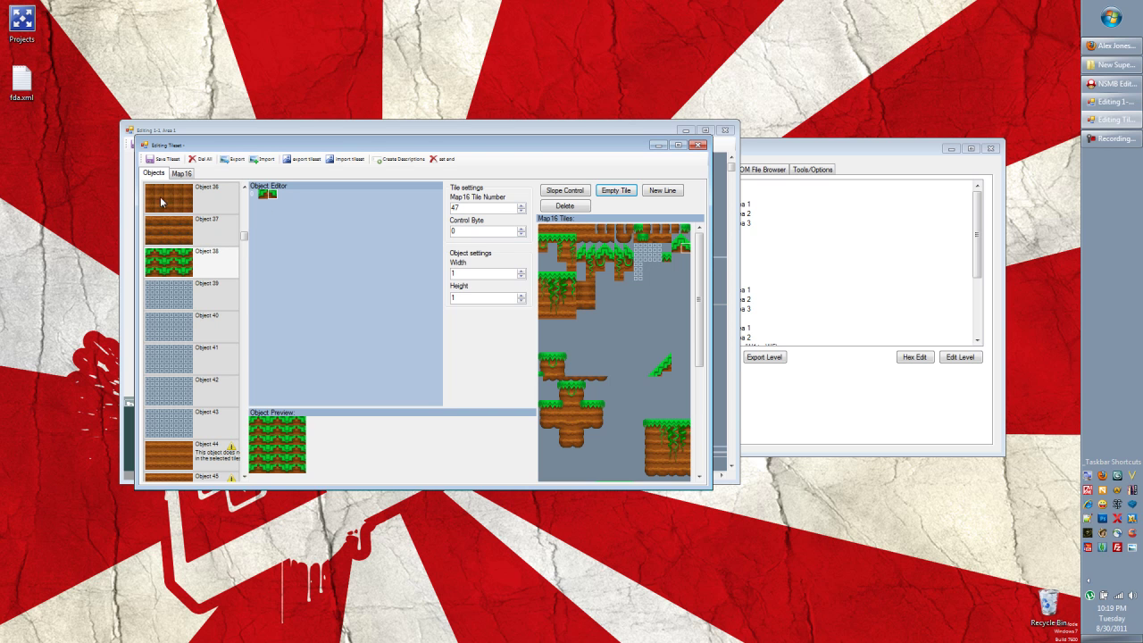
pyautogui.click(701, 146)
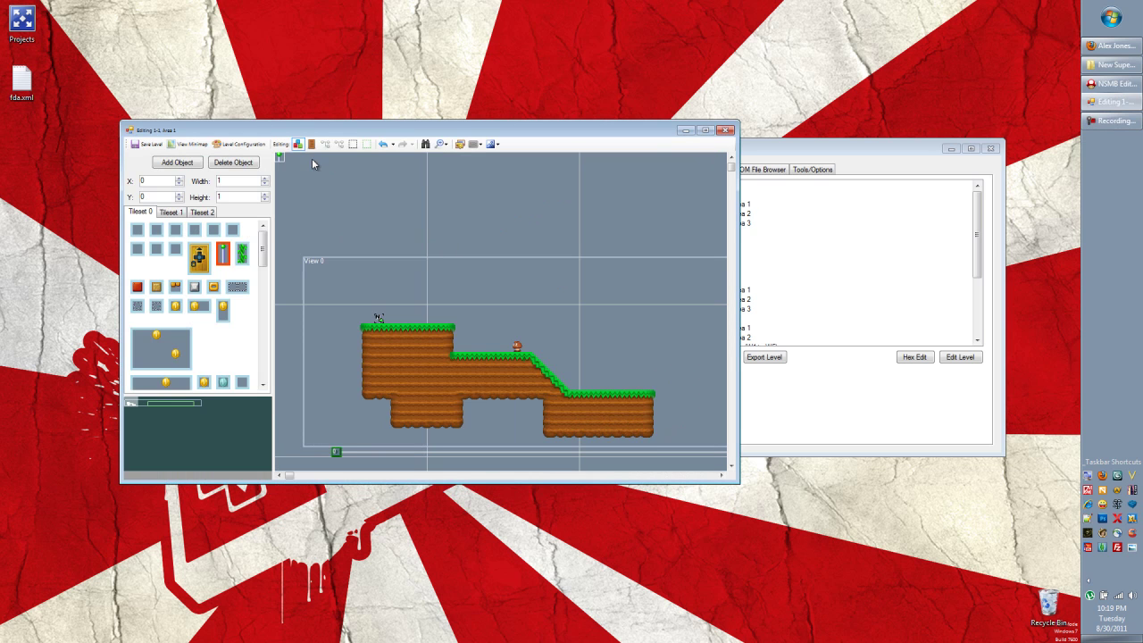
# Move the object at the level's origin to X 4, Y 9, and reload the tilesets.
pyautogui.moveTo(282, 159); pyautogui.dragTo(266, 353)
pyautogui.click(169, 212)
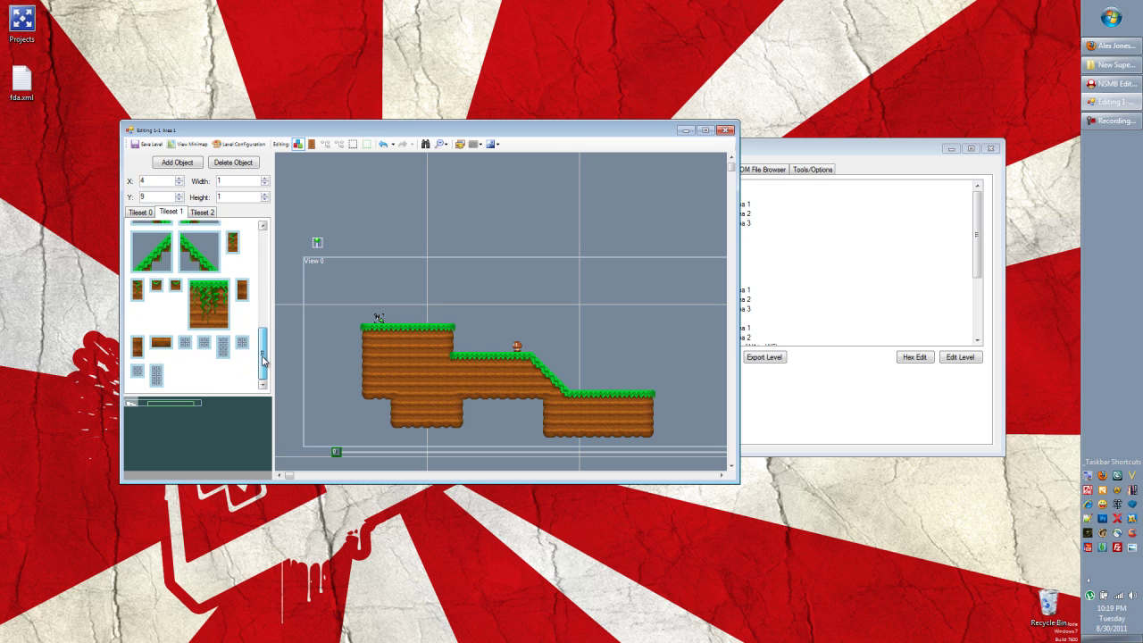
pyautogui.click(494, 144)
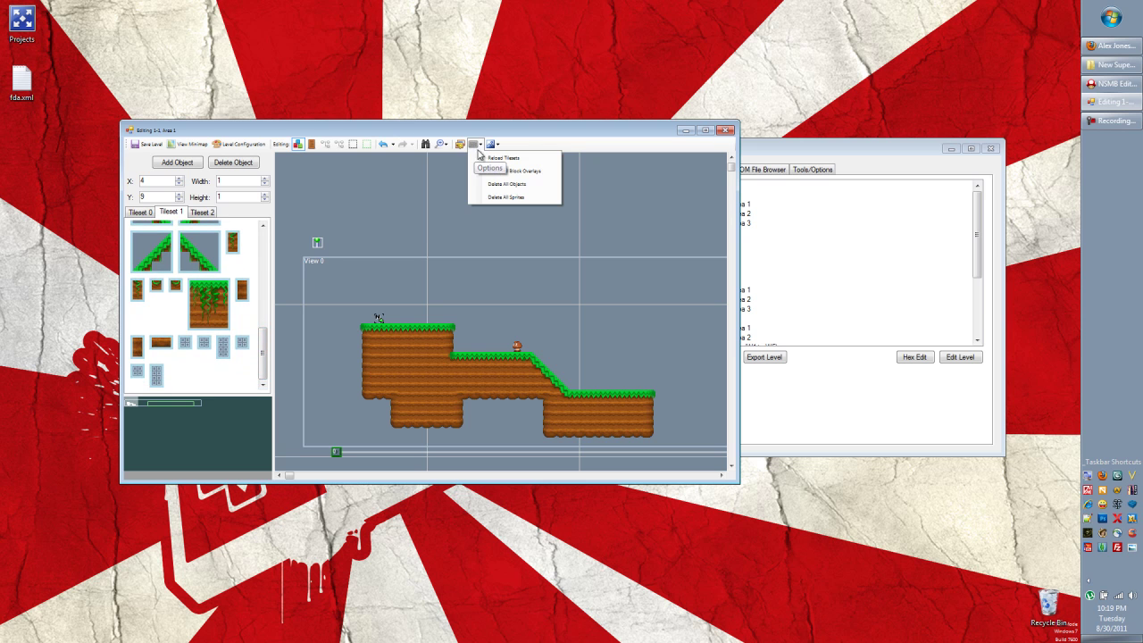
pyautogui.click(512, 158)
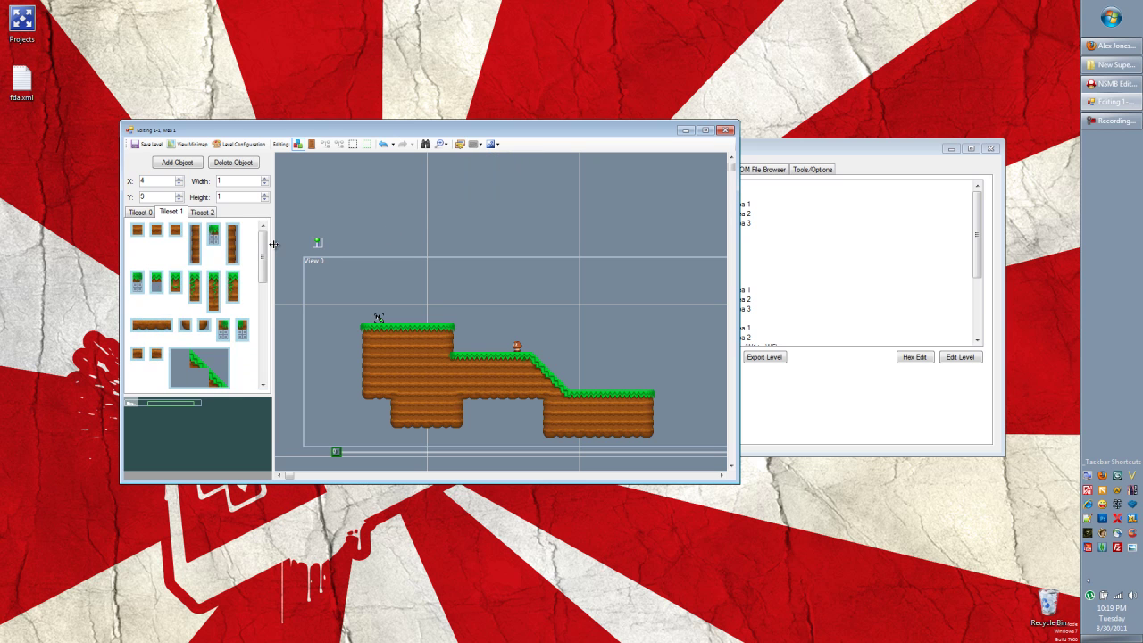
# Switch the object to the new leafy two-tile object of Tileset 1, place it at X 12, Y 21 on the dirt, and resize it to 3 by 2.
pyautogui.moveTo(263, 259); pyautogui.dragTo(260, 351)
pyautogui.click(189, 343)
pyautogui.moveTo(337, 256); pyautogui.dragTo(427, 362)
pyautogui.click(456, 309)
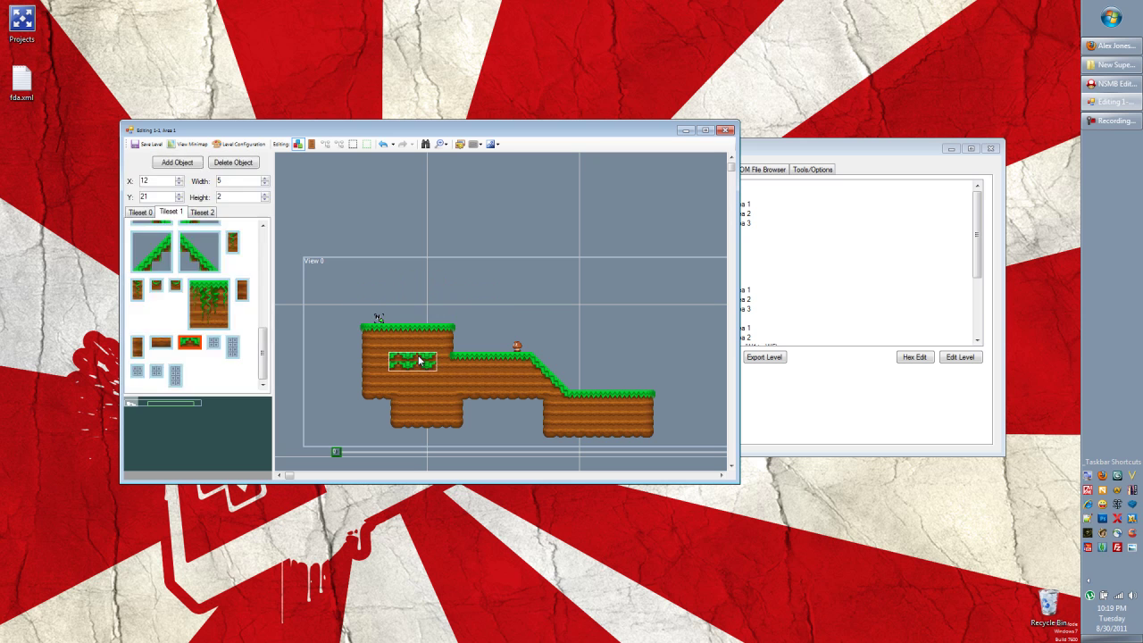
pyautogui.moveTo(420, 361); pyautogui.dragTo(404, 362)
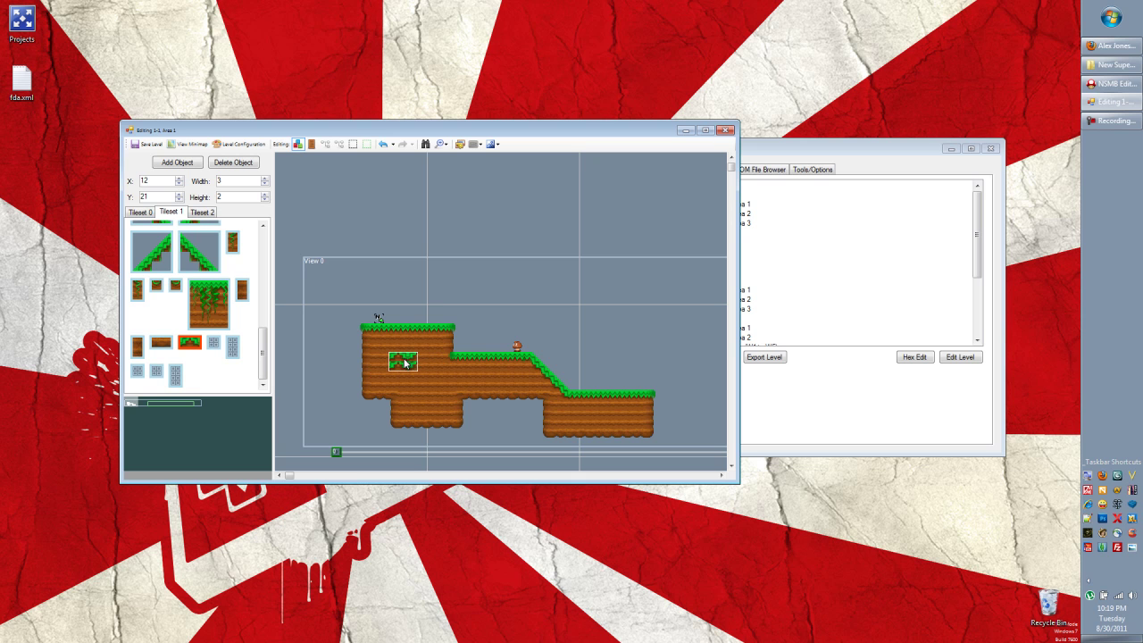
pyautogui.click(550, 333)
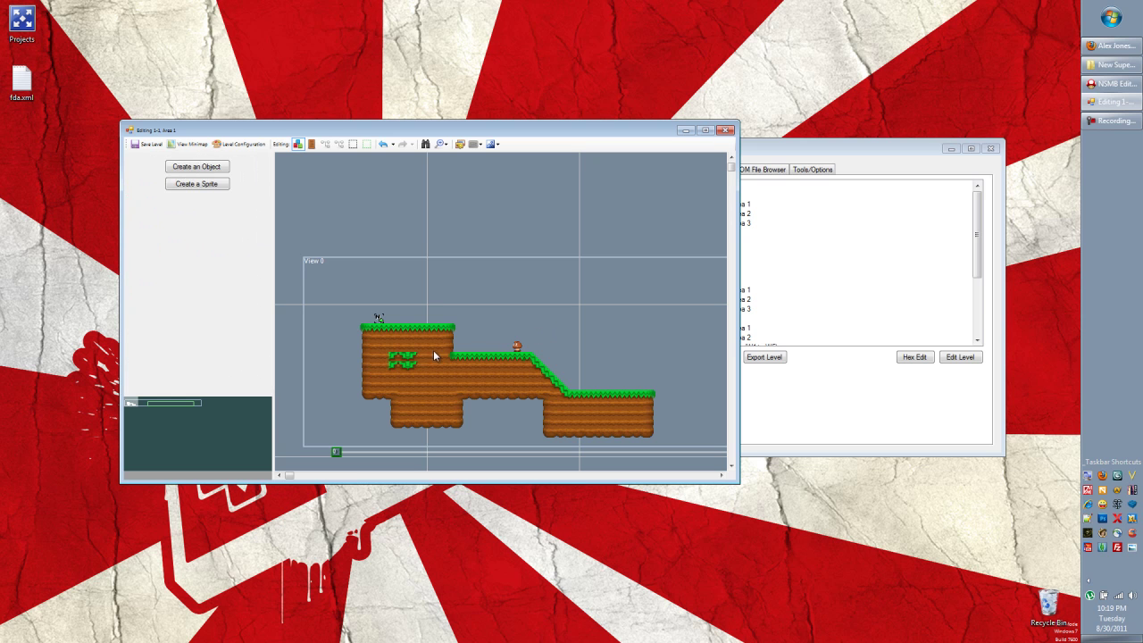
# Open the tileset editor to look at its tileset export and import options, and close it.
pyautogui.click(815, 151)
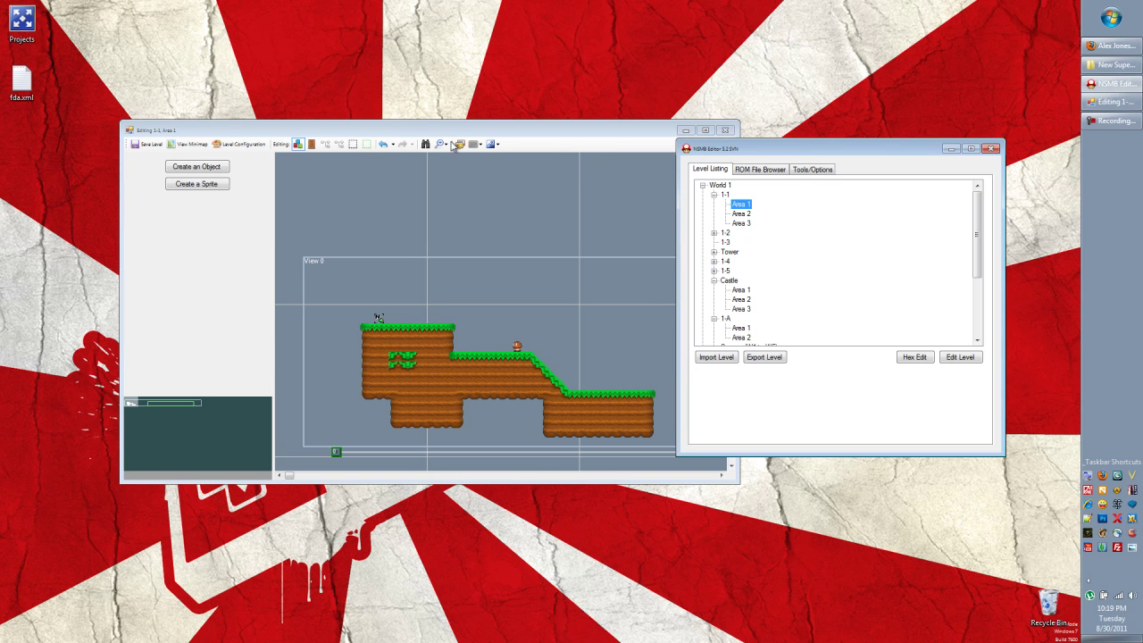
pyautogui.click(399, 166)
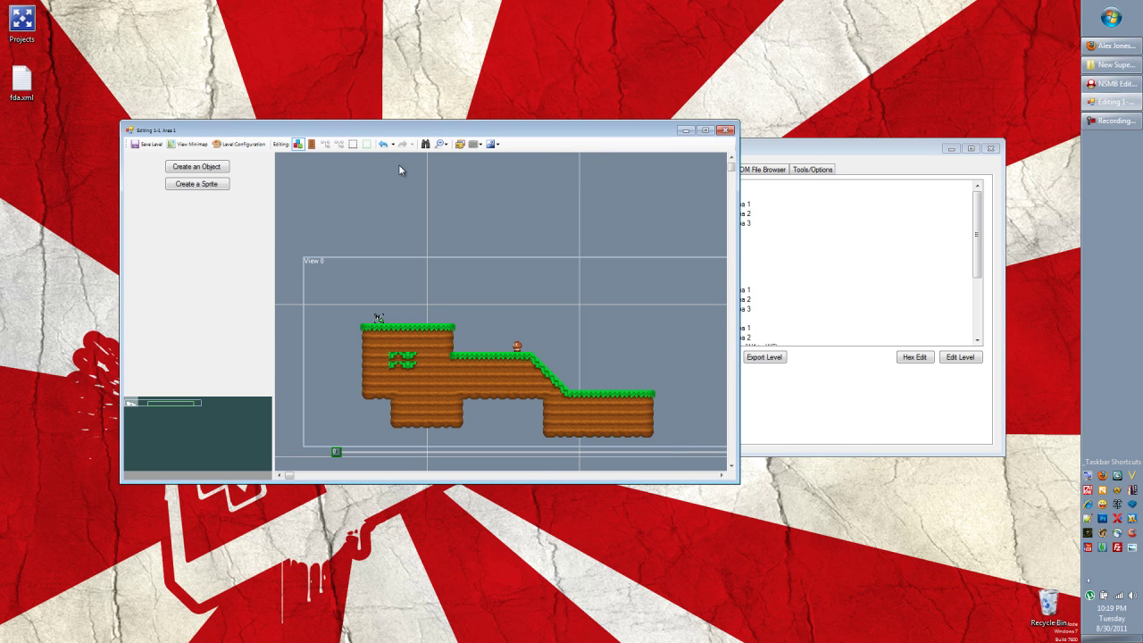
pyautogui.click(461, 144)
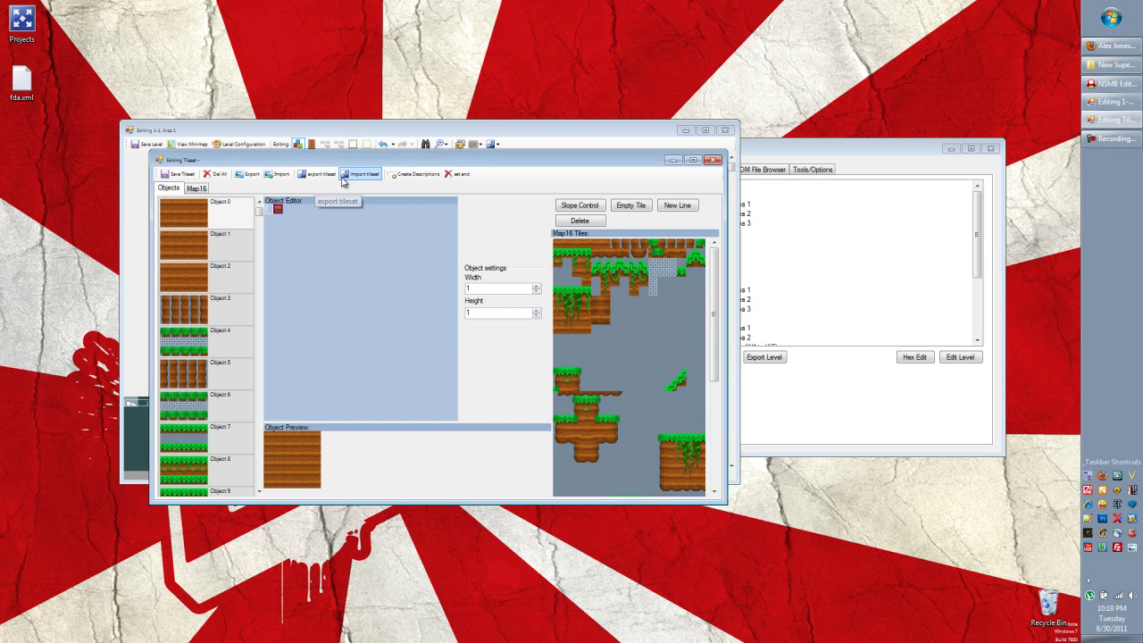
pyautogui.click(712, 161)
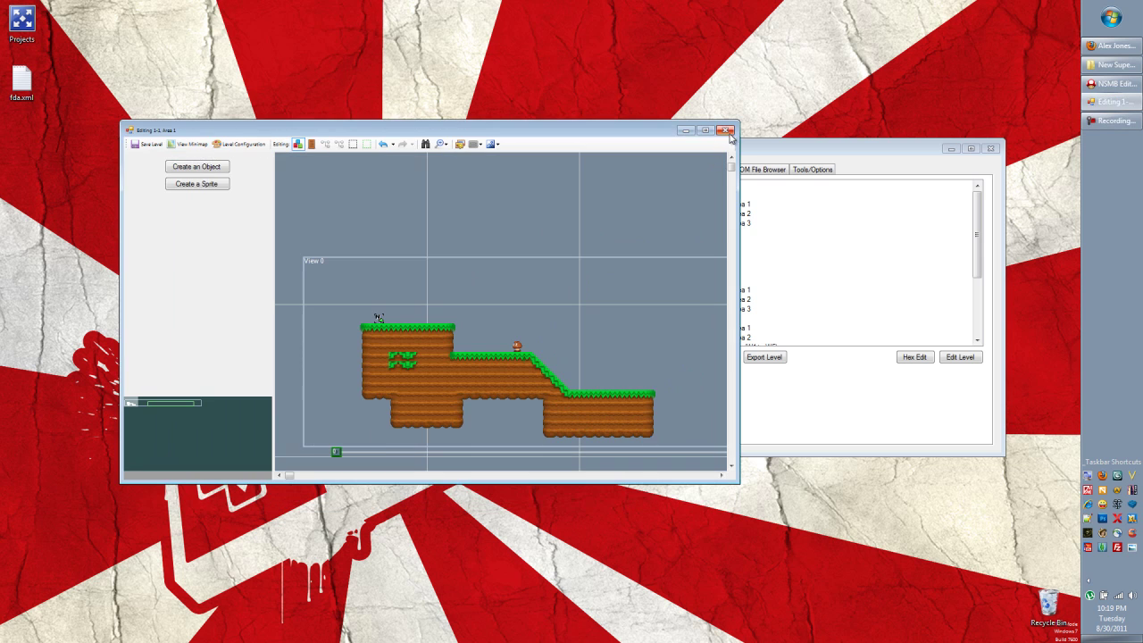
# Browse the ROM file system's root and particle folders, and look over the editor's patch tools and options.
pyautogui.click(757, 145)
pyautogui.click(809, 169)
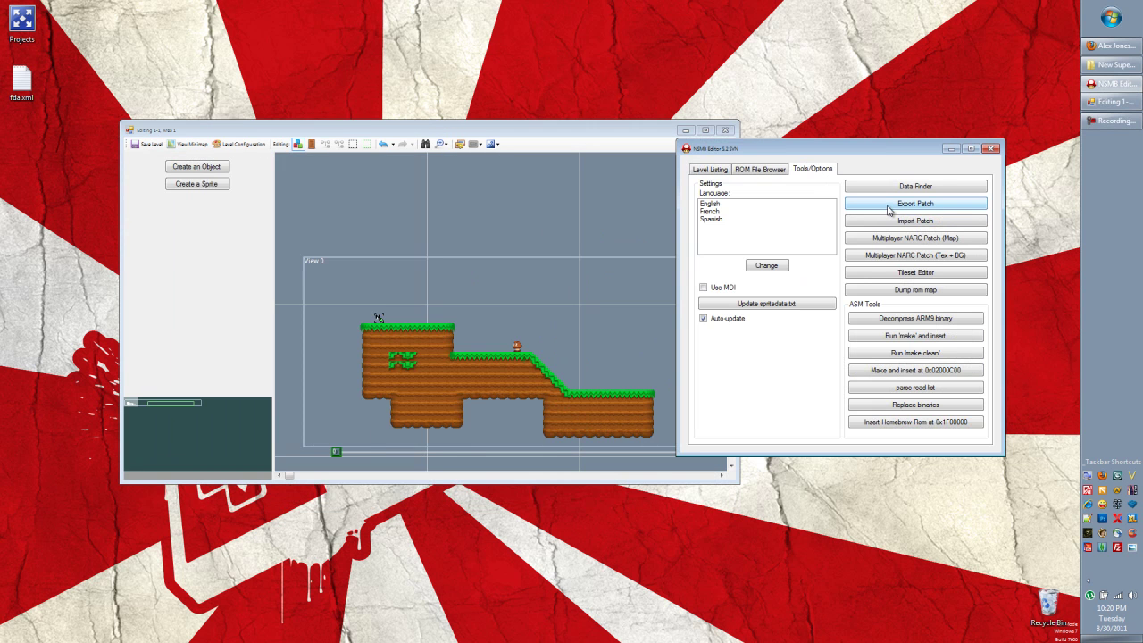
pyautogui.click(760, 168)
pyautogui.click(703, 185)
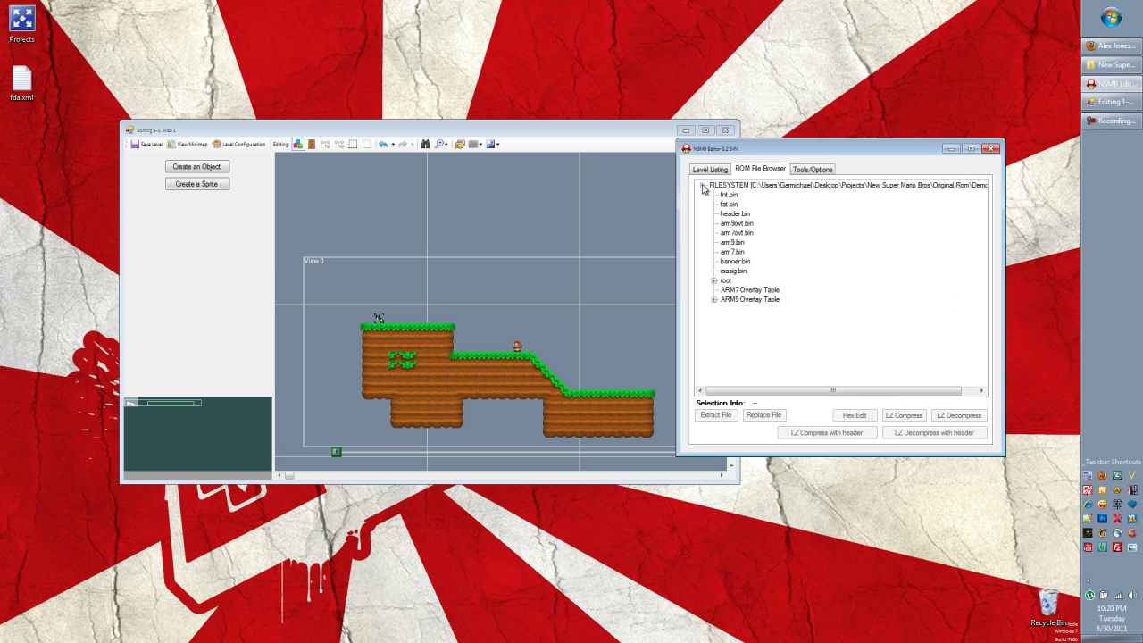
pyautogui.click(713, 280)
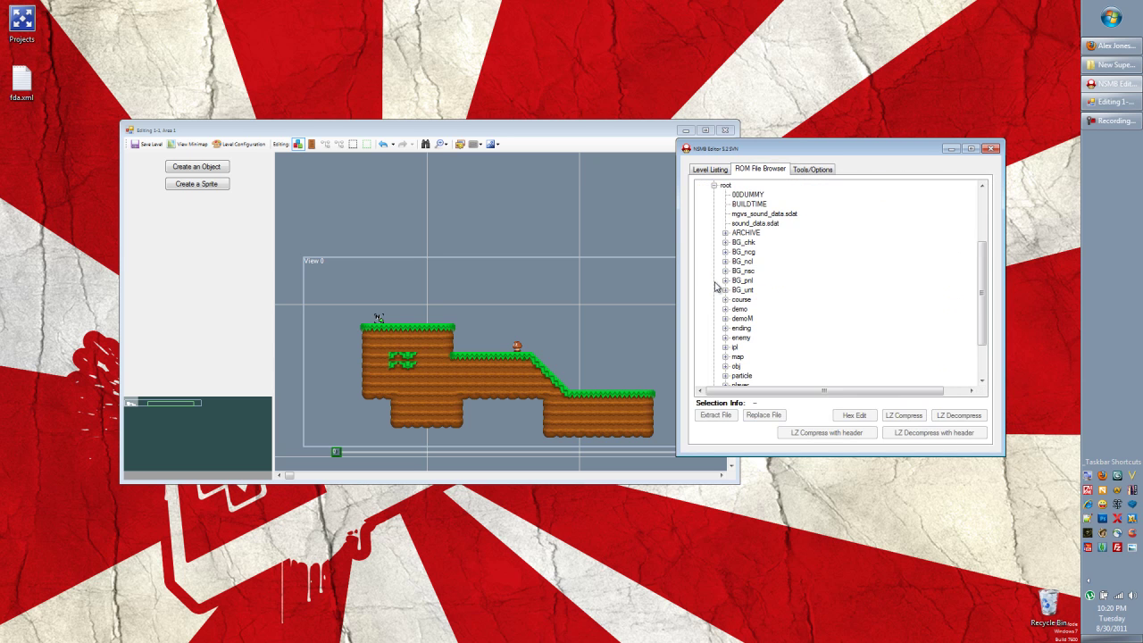
pyautogui.scroll(-2, 719, 286)
pyautogui.click(726, 317)
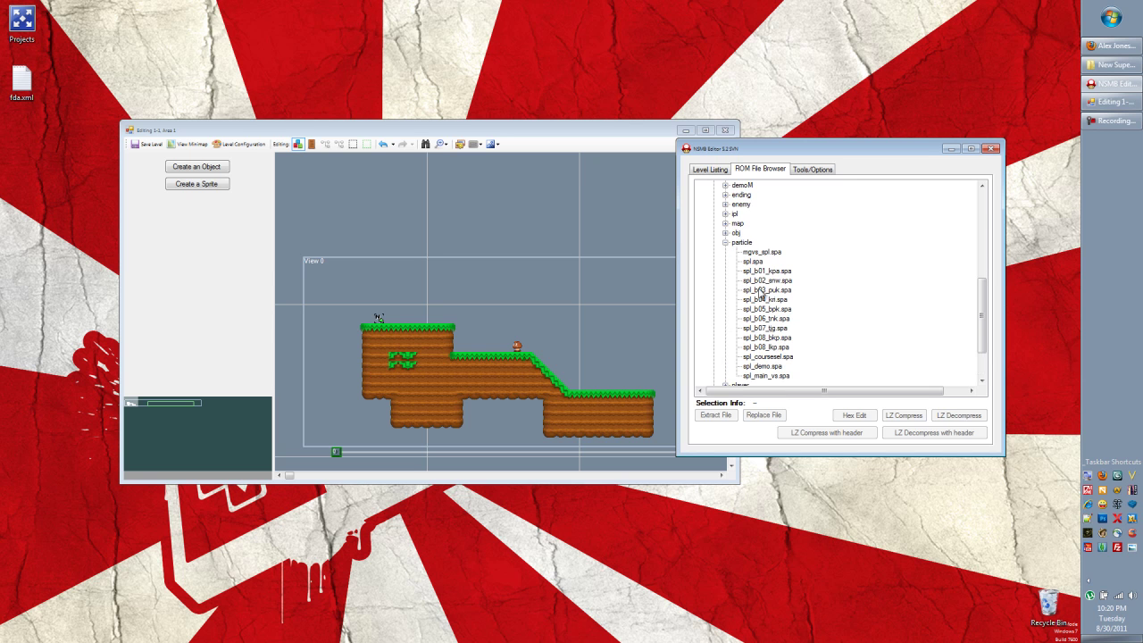
pyautogui.click(814, 170)
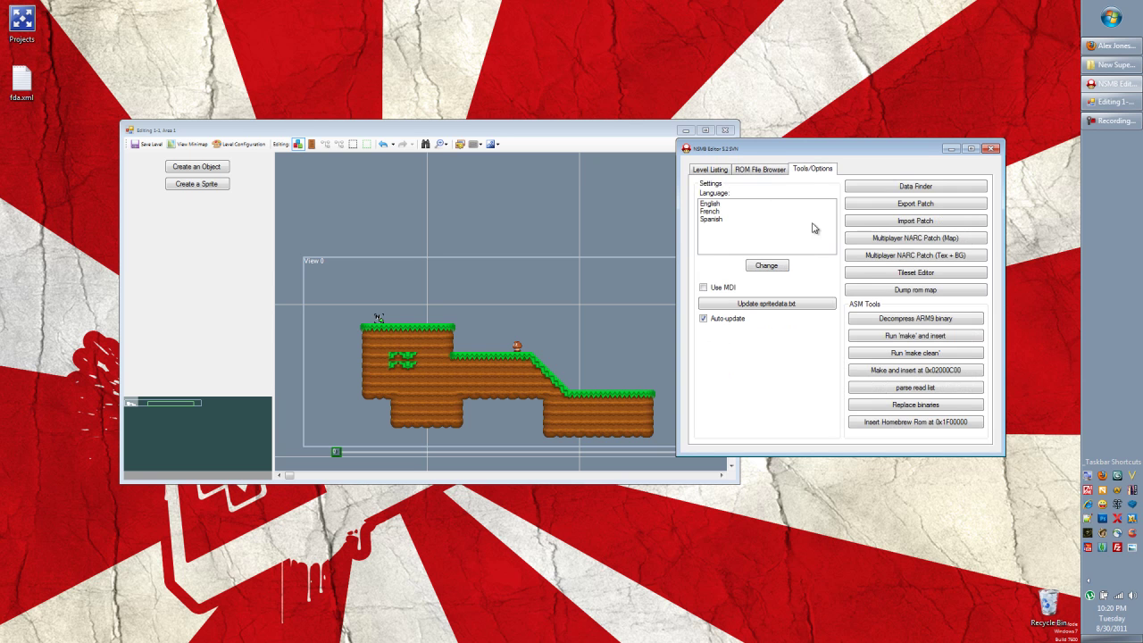
# Start exporting a patch, using Demo 2.nds as the clean original ROM.
pyautogui.click(893, 208)
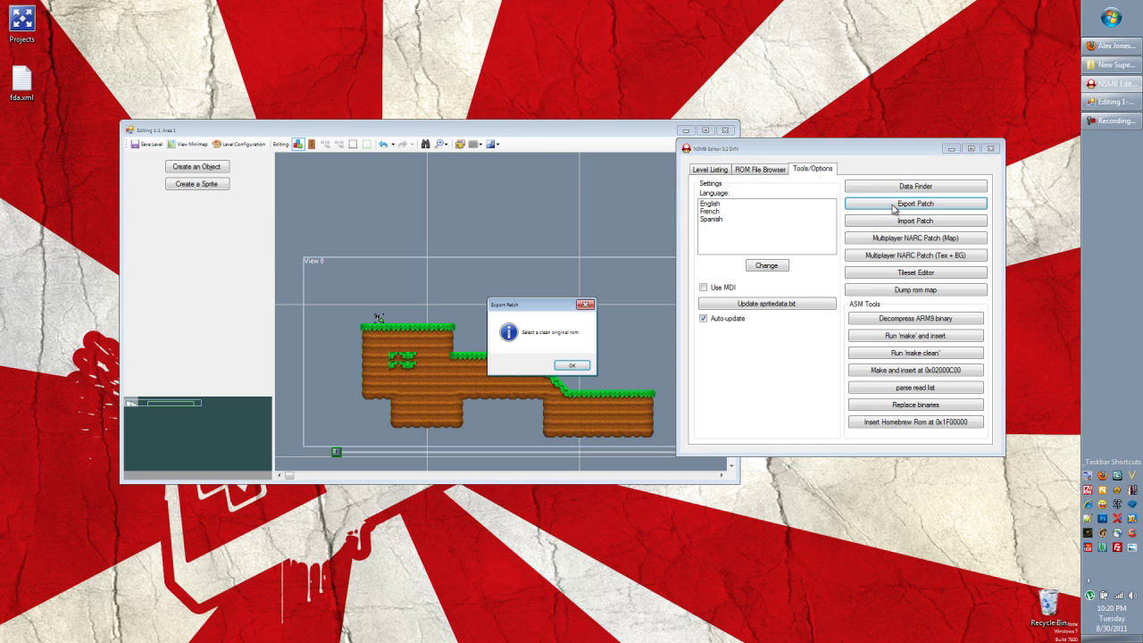
pyautogui.click(572, 366)
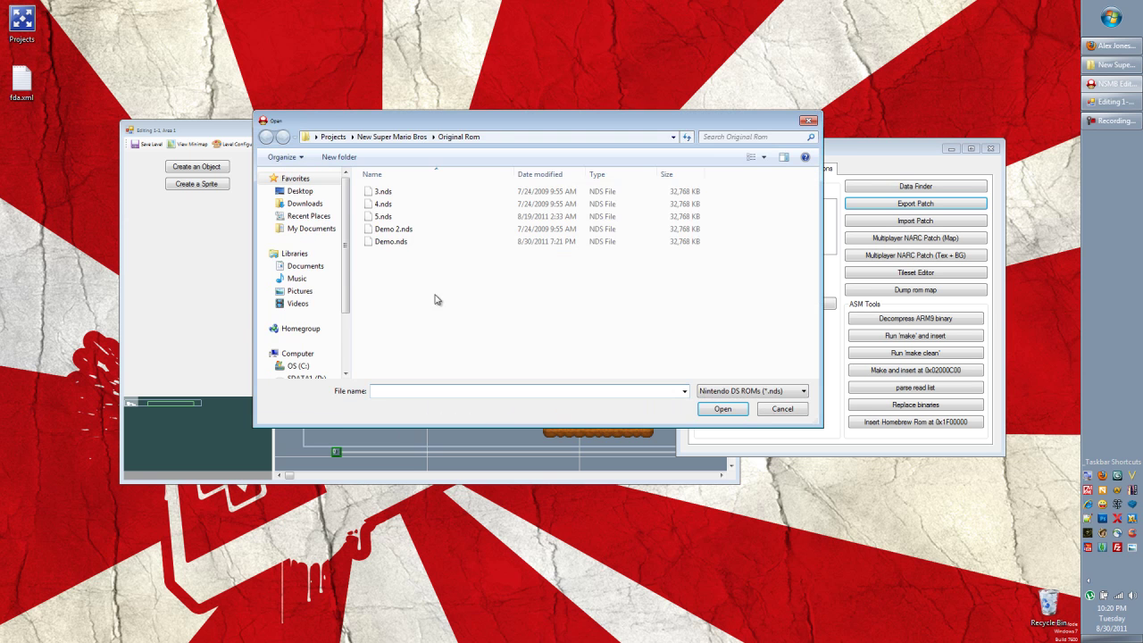
pyautogui.click(438, 235)
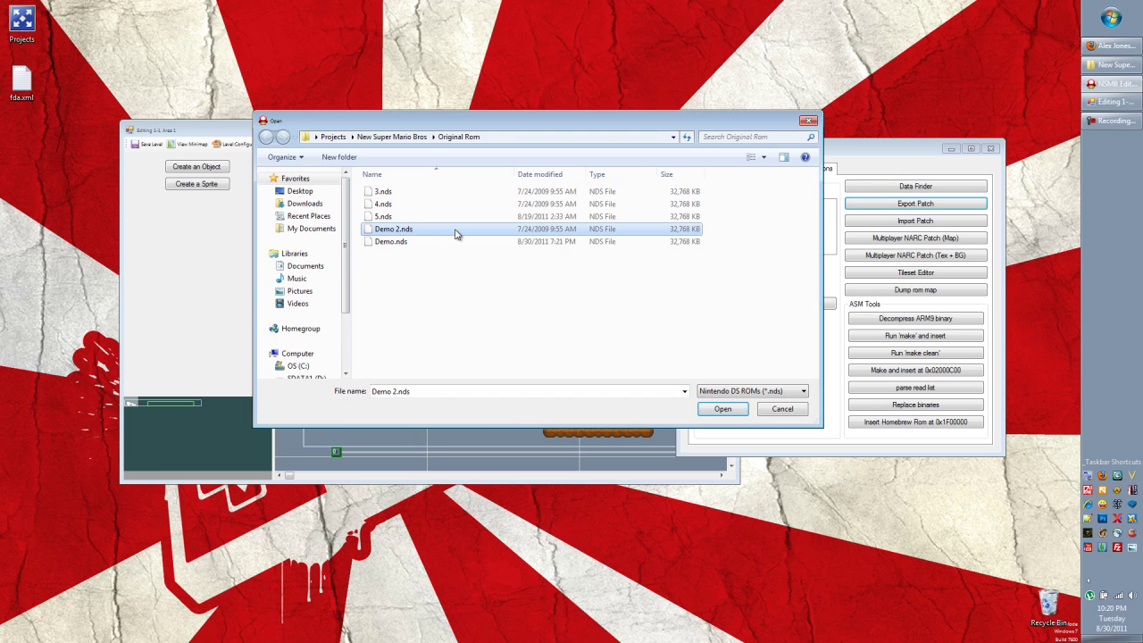
pyautogui.click(722, 409)
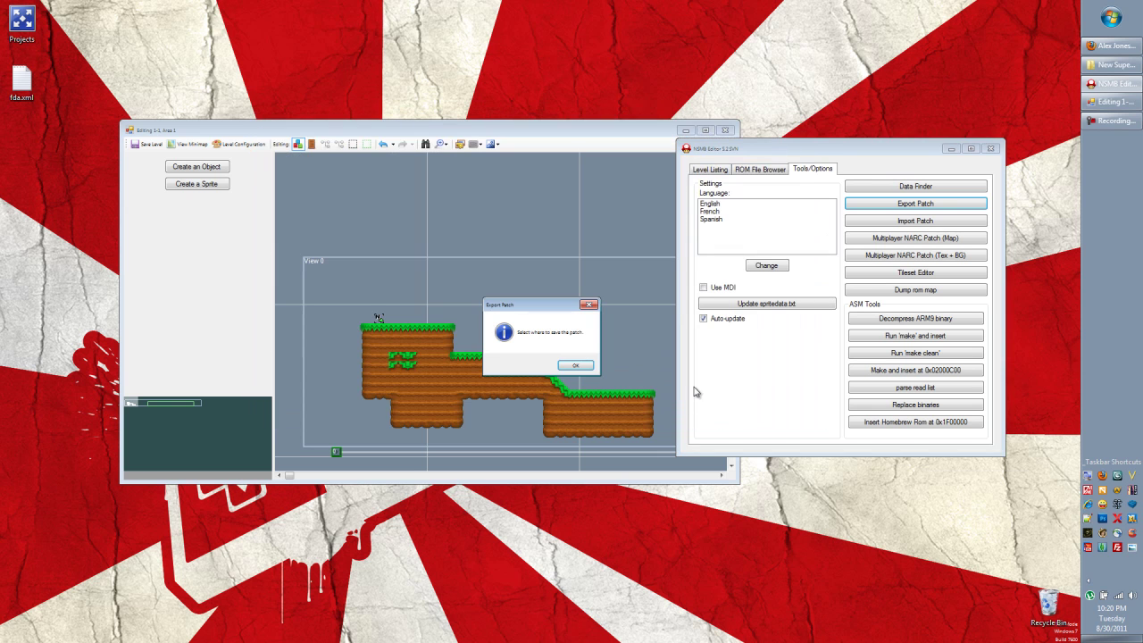
# Save the patch as Demo Patch and run the export, continuing despite the ROM version difference.
pyautogui.click(579, 366)
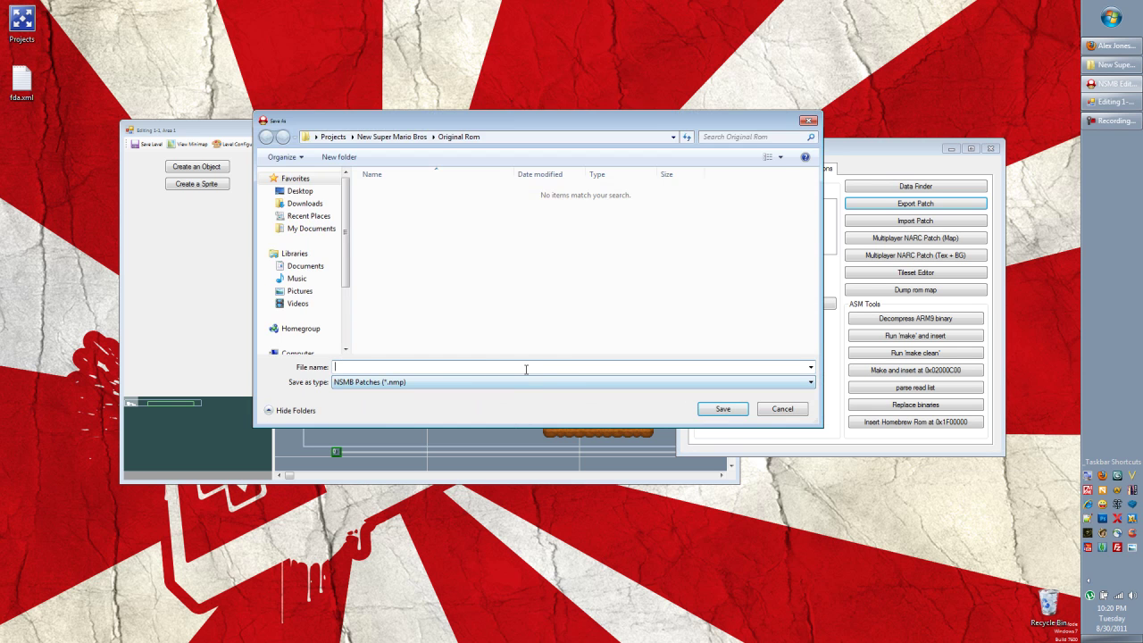
pyautogui.write('Demo Patch')
pyautogui.click(723, 409)
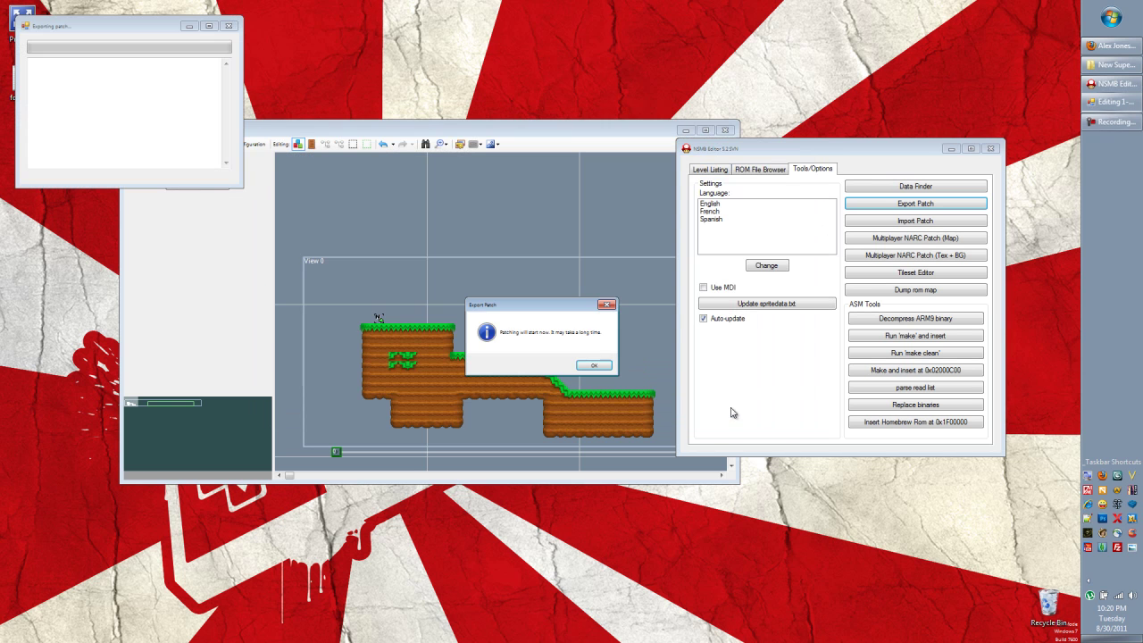
pyautogui.click(589, 366)
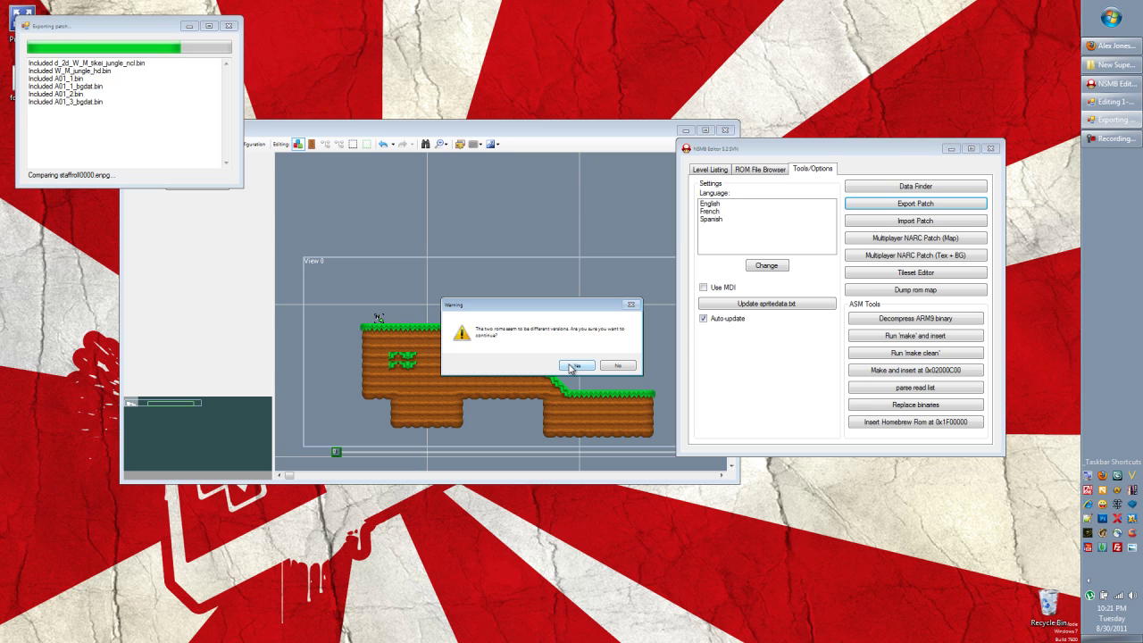
pyautogui.click(576, 366)
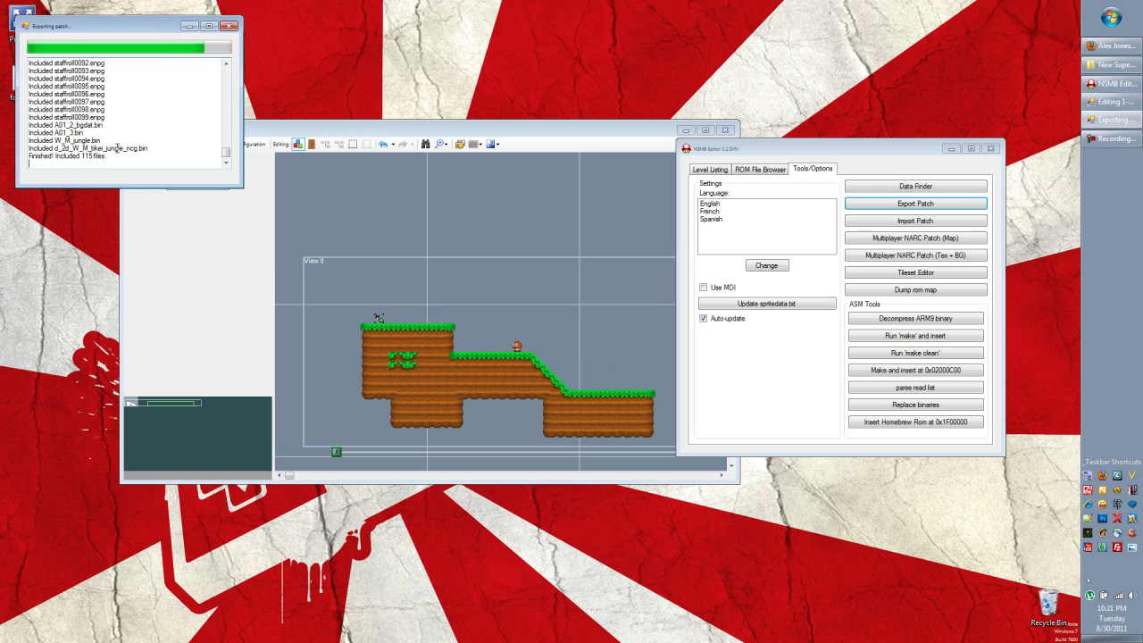
# Review the log of files included in the exported patch, and close the log window.
pyautogui.moveTo(225, 152); pyautogui.dragTo(228, 85)
pyautogui.scroll(-20, 123, 88)
pyautogui.moveTo(128, 25); pyautogui.dragTo(220, 69)
pyautogui.moveTo(123, 198); pyautogui.dragTo(198, 198)
pyautogui.click(208, 198)
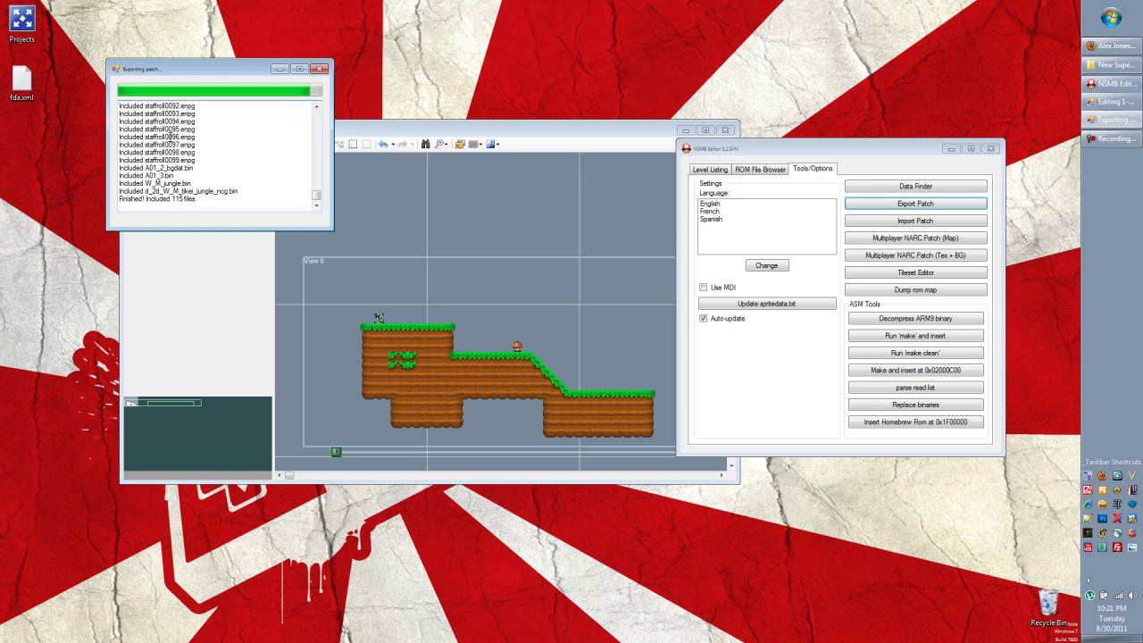
pyautogui.moveTo(198, 198); pyautogui.dragTo(119, 199)
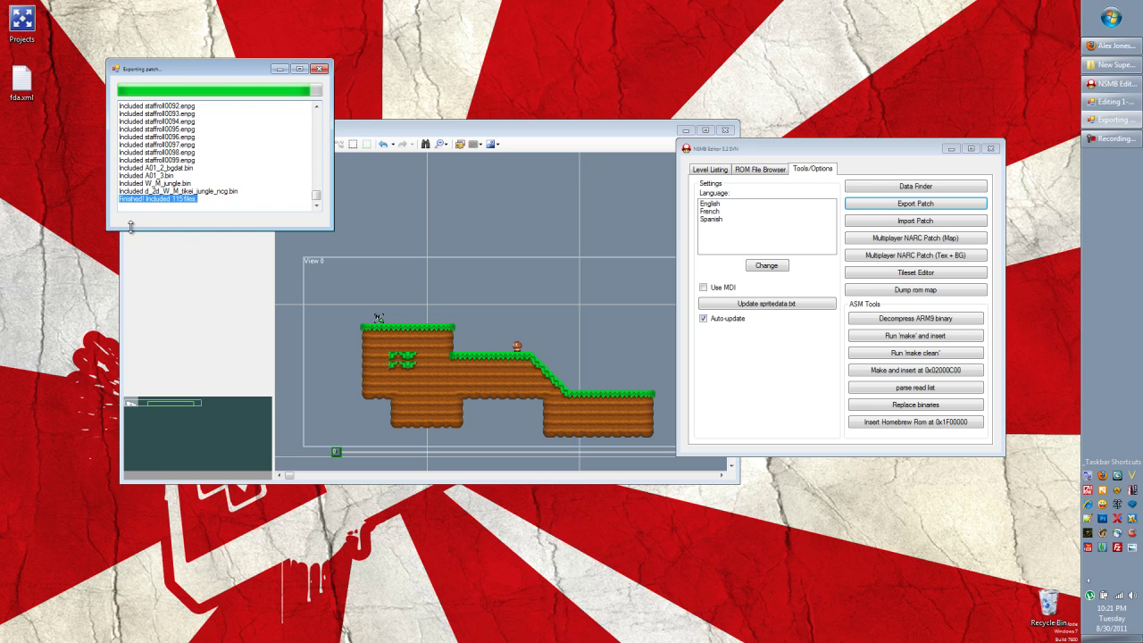
pyautogui.click(319, 69)
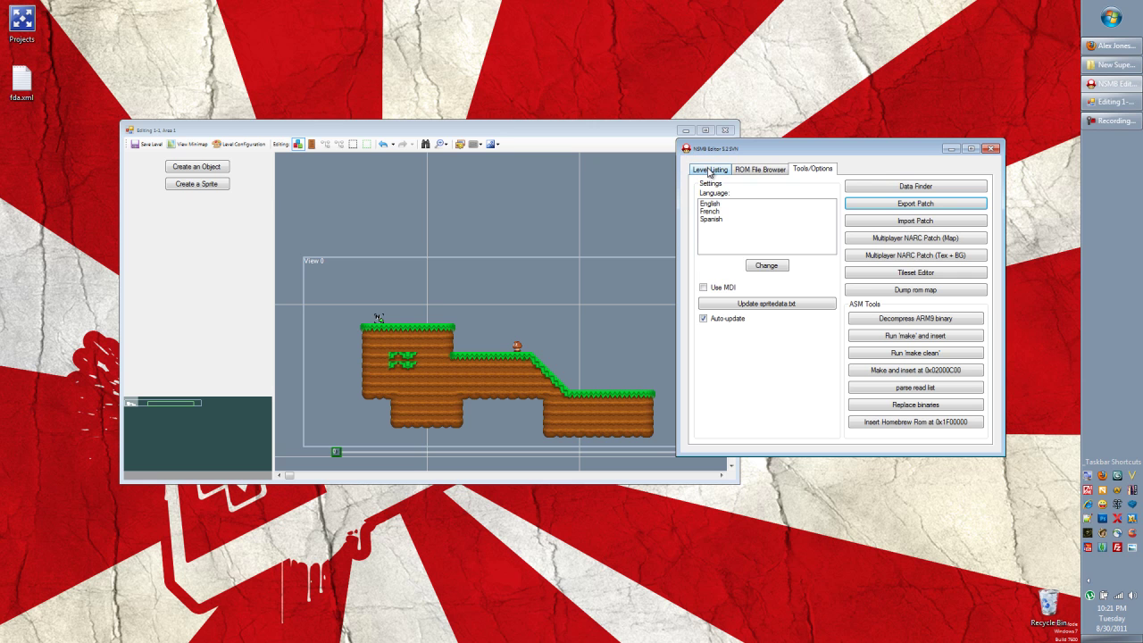
# Close the editor, relaunch it from the Beta Editor shortcut in the New Super Mario Bros folder, and load a ROM.
pyautogui.click(989, 149)
pyautogui.click(1111, 64)
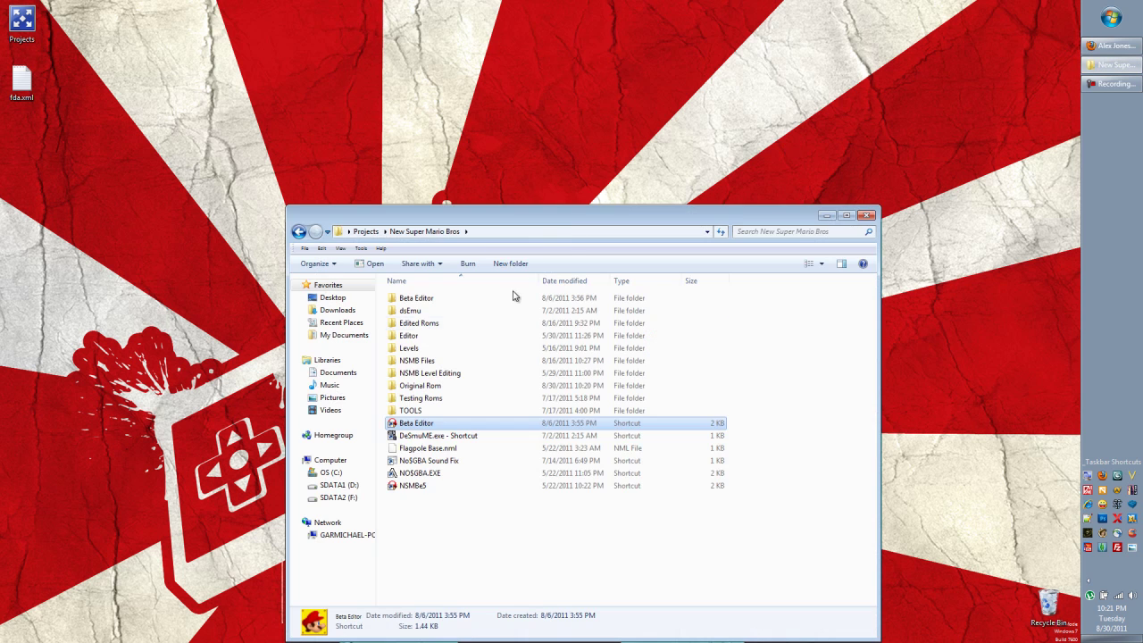
pyautogui.doubleClick(425, 423)
pyautogui.doubleClick(141, 146)
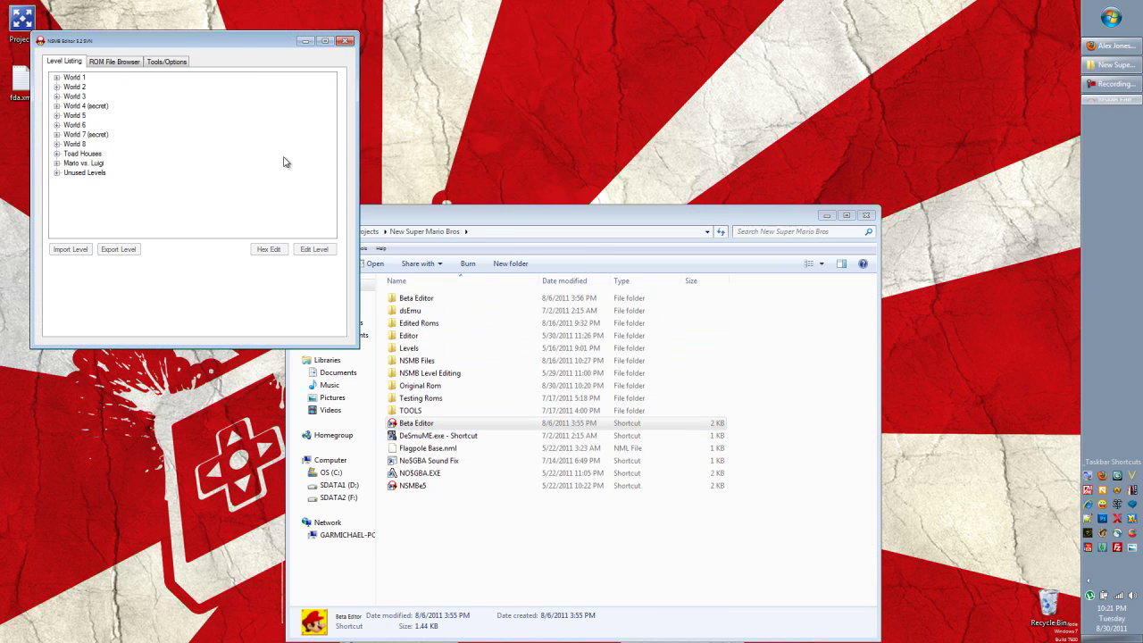
pyautogui.moveTo(216, 40); pyautogui.dragTo(387, 39)
# Open Area 1 and Area 3 of level 1-1 in World 1 to check their layouts, and close both.
pyautogui.doubleClick(244, 76)
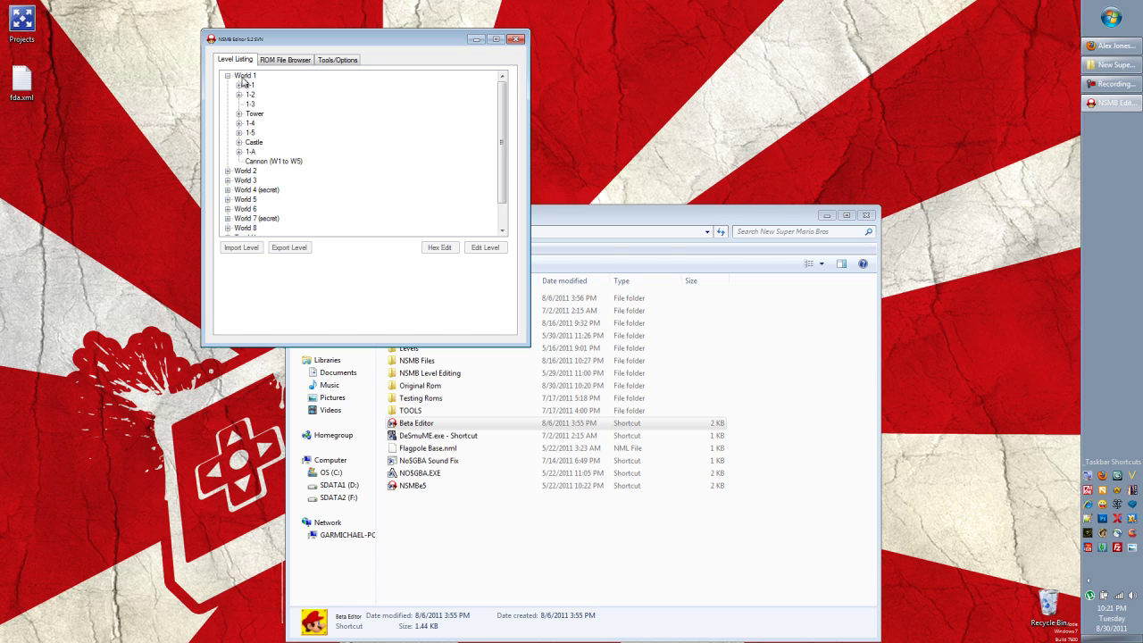
pyautogui.doubleClick(251, 86)
pyautogui.click(264, 94)
pyautogui.doubleClick(265, 95)
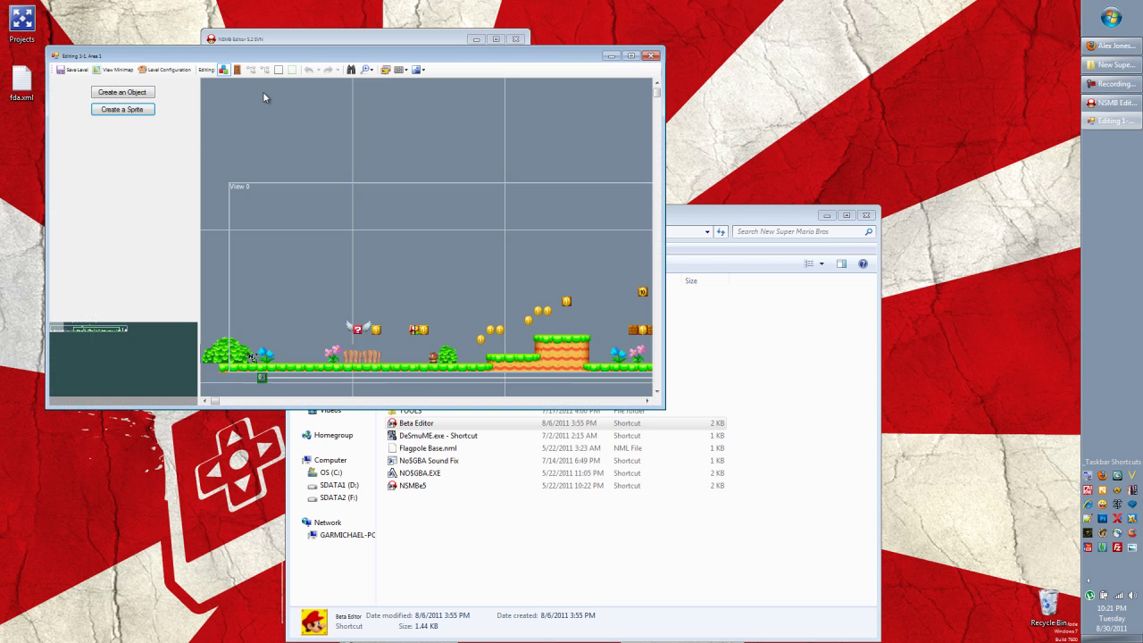
pyautogui.scroll(-3, 476, 274)
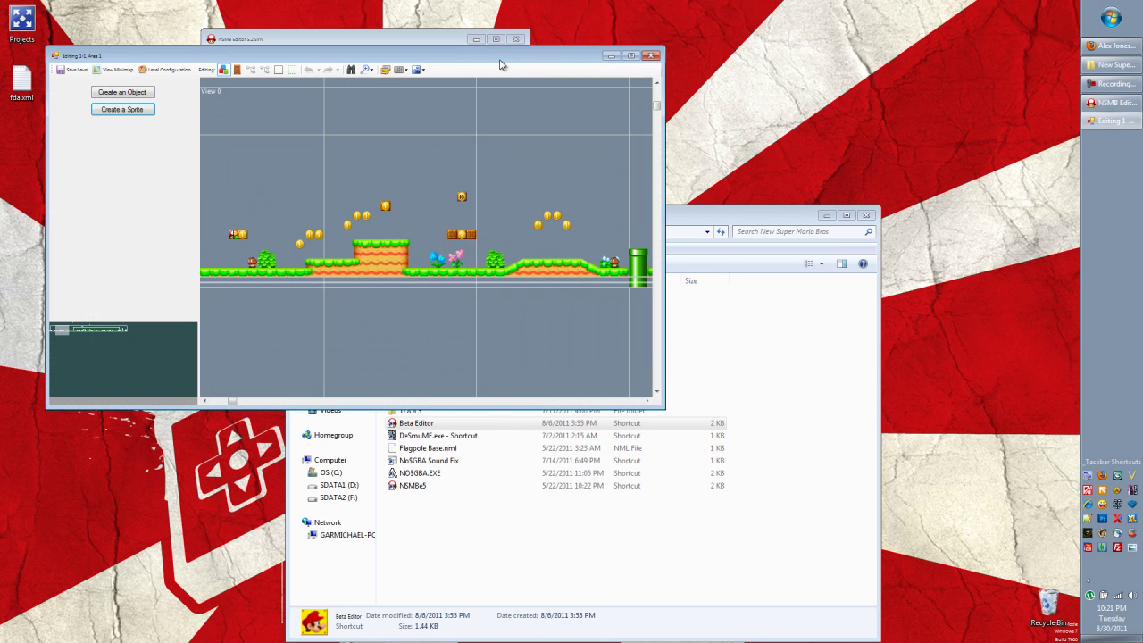
pyautogui.moveTo(500, 64); pyautogui.dragTo(507, 134)
pyautogui.doubleClick(272, 114)
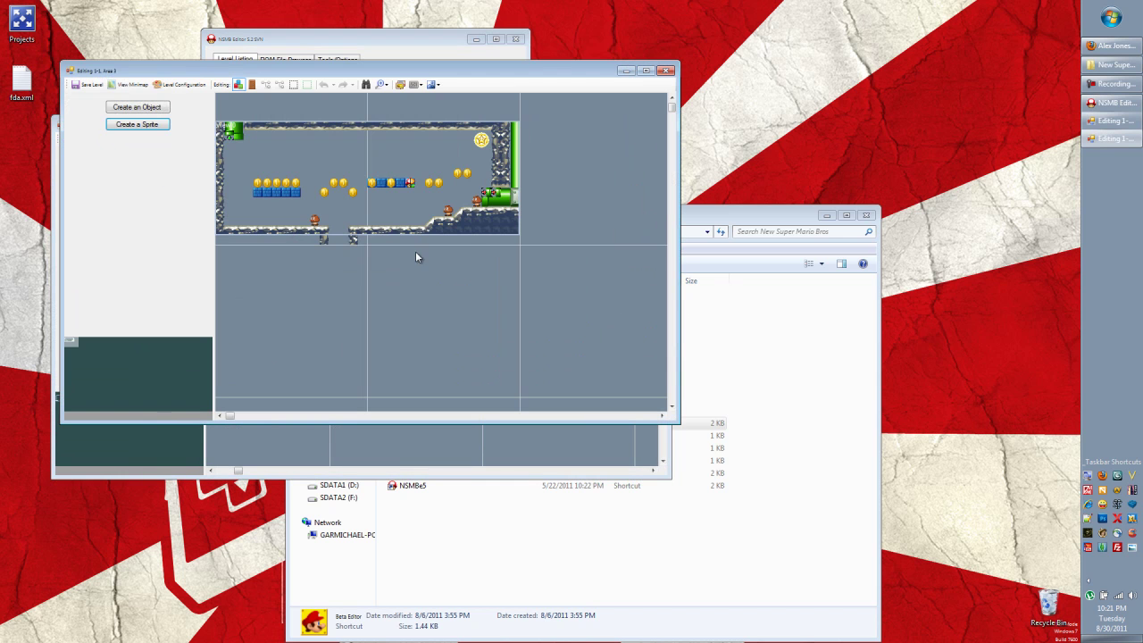
pyautogui.click(666, 71)
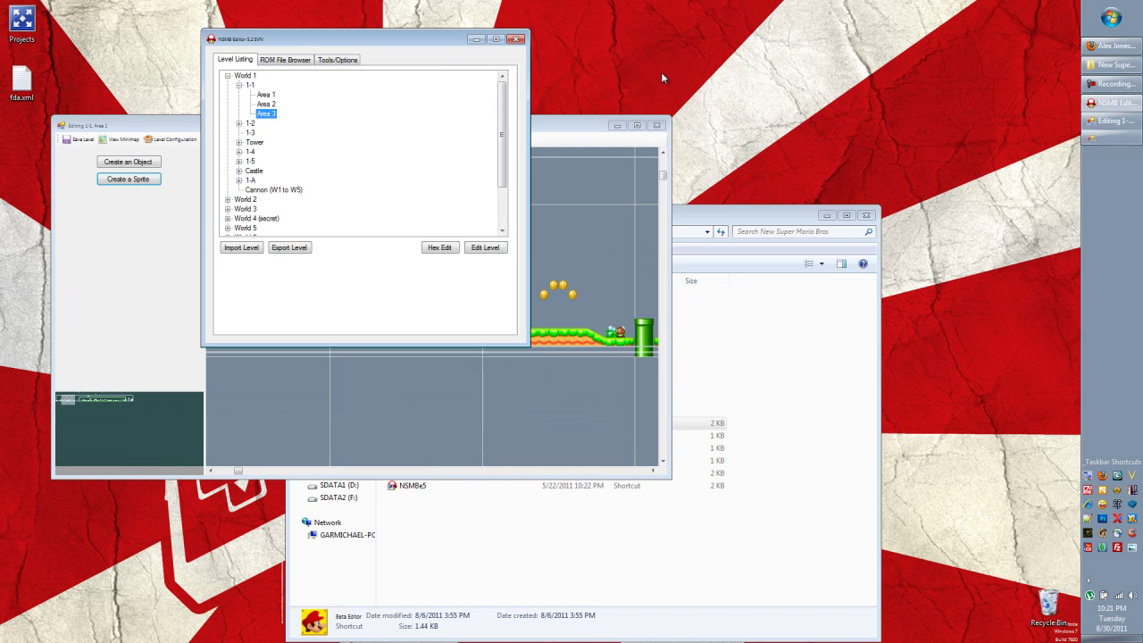
pyautogui.click(661, 122)
pyautogui.click(660, 122)
# Import Demo Patch.nmp into the loaded ROM, accept the different-region warning, and close the import log.
pyautogui.click(330, 60)
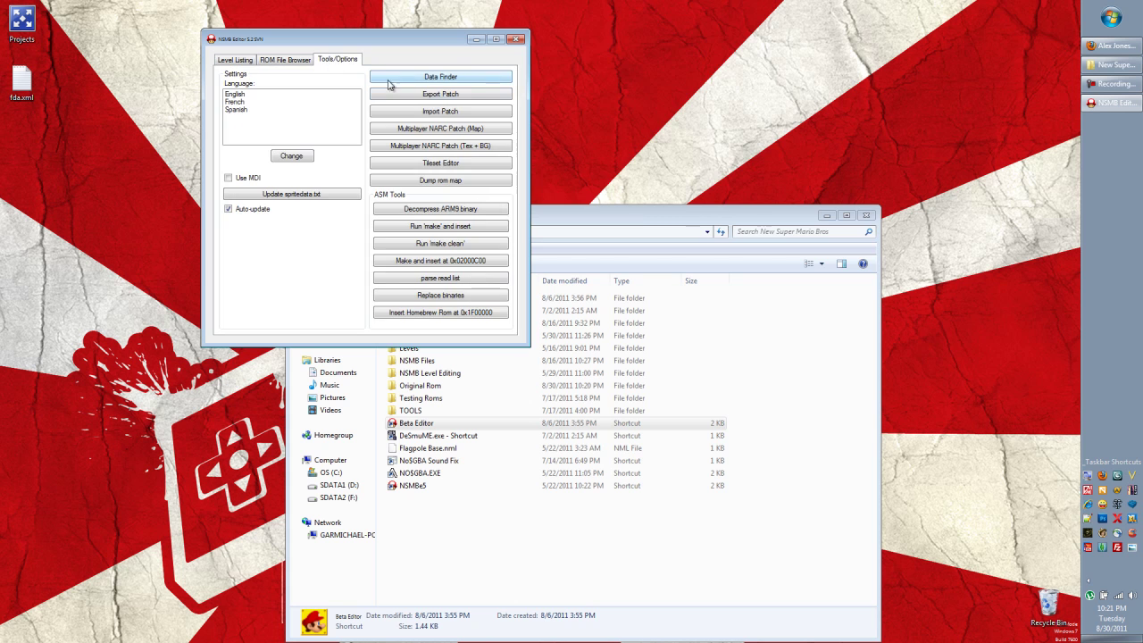
pyautogui.click(426, 109)
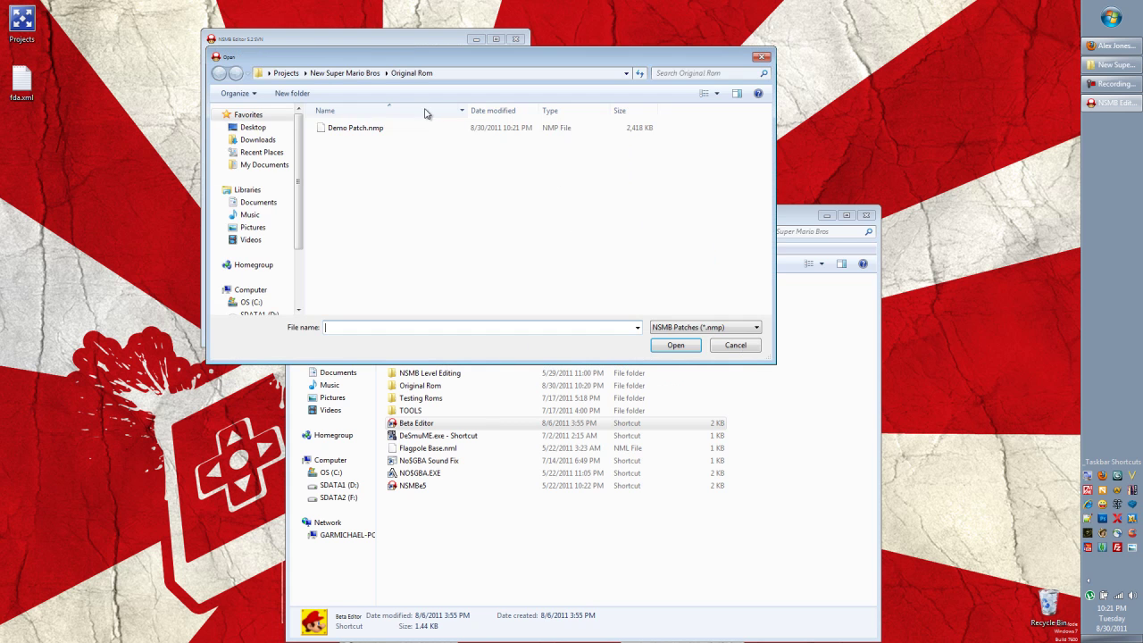
pyautogui.doubleClick(379, 129)
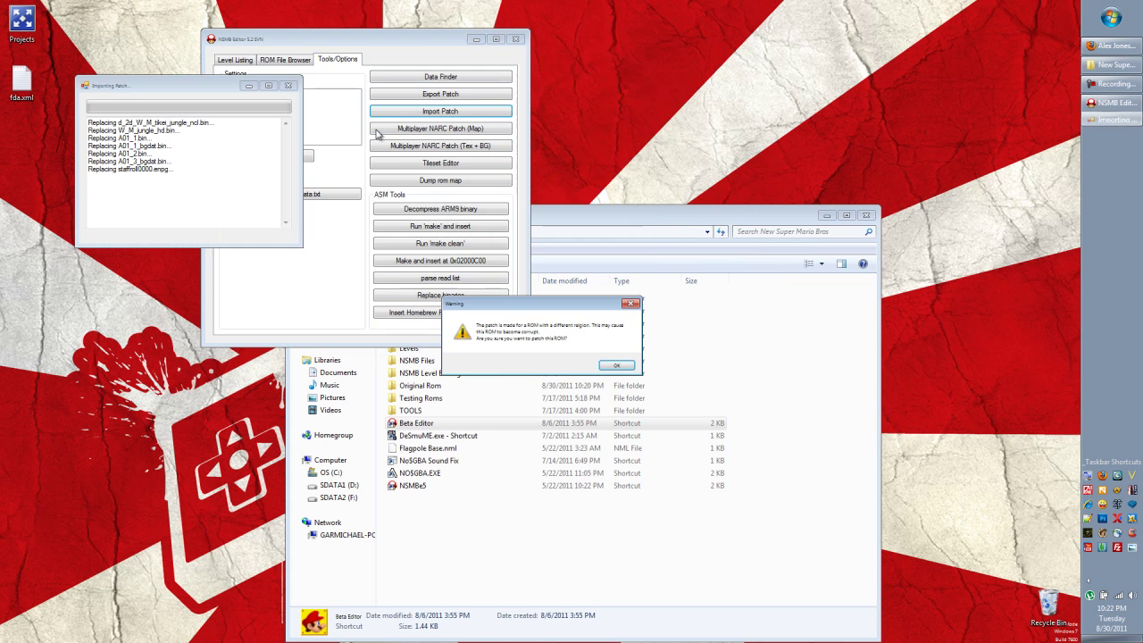
pyautogui.click(608, 364)
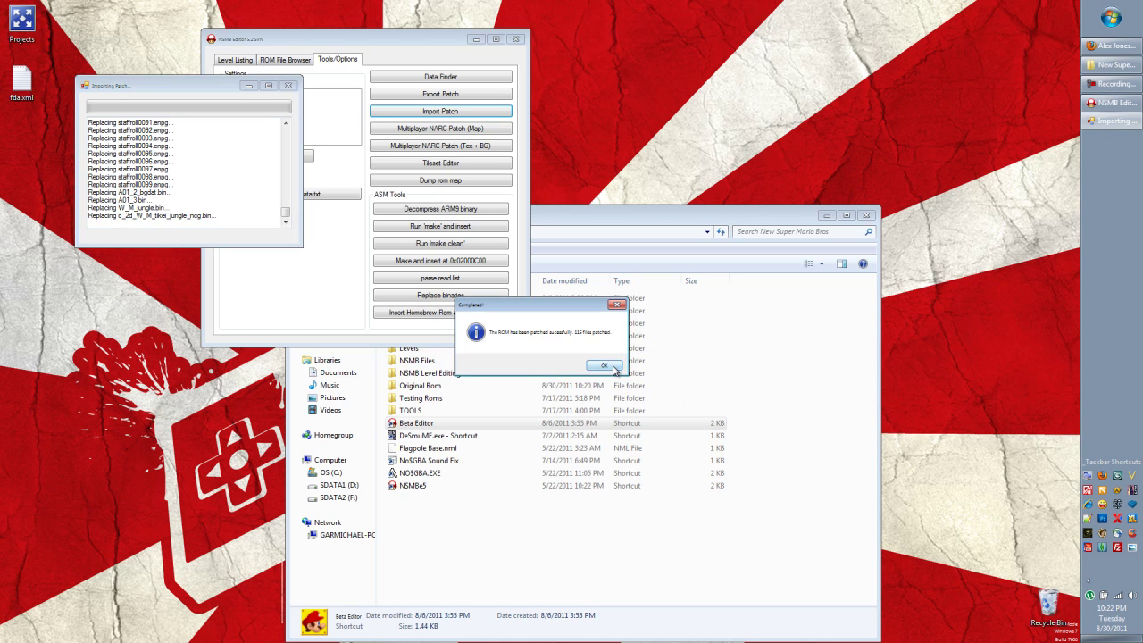
pyautogui.click(605, 363)
pyautogui.click(288, 86)
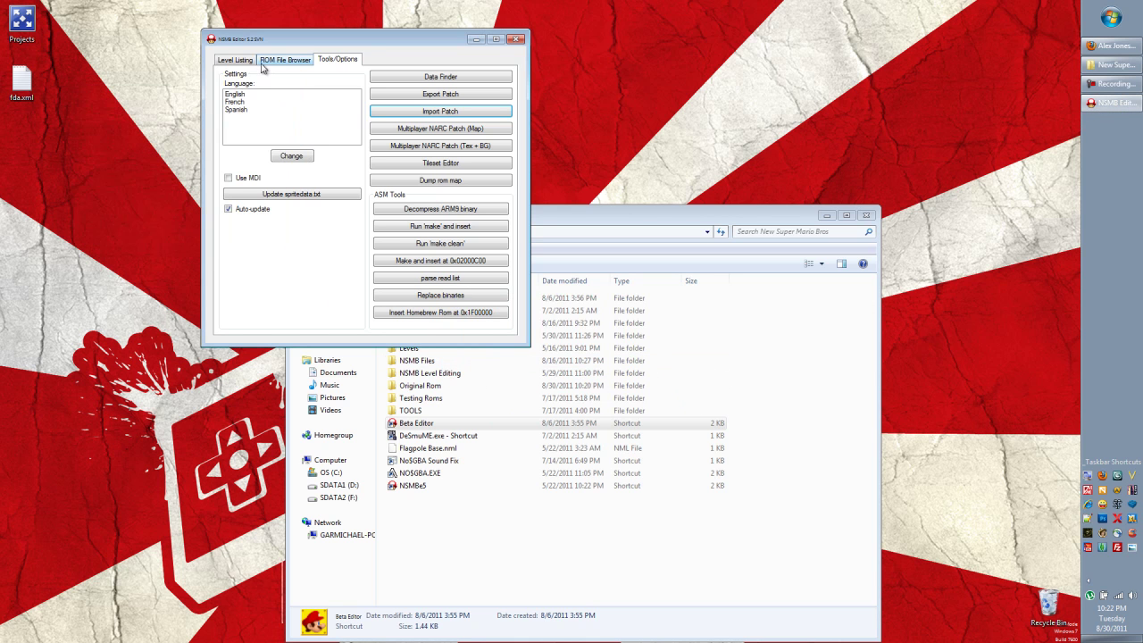
# Open Area 1 and Area 3 of level 1-1 to check the patched layouts and graphics.
pyautogui.click(250, 62)
pyautogui.doubleClick(265, 94)
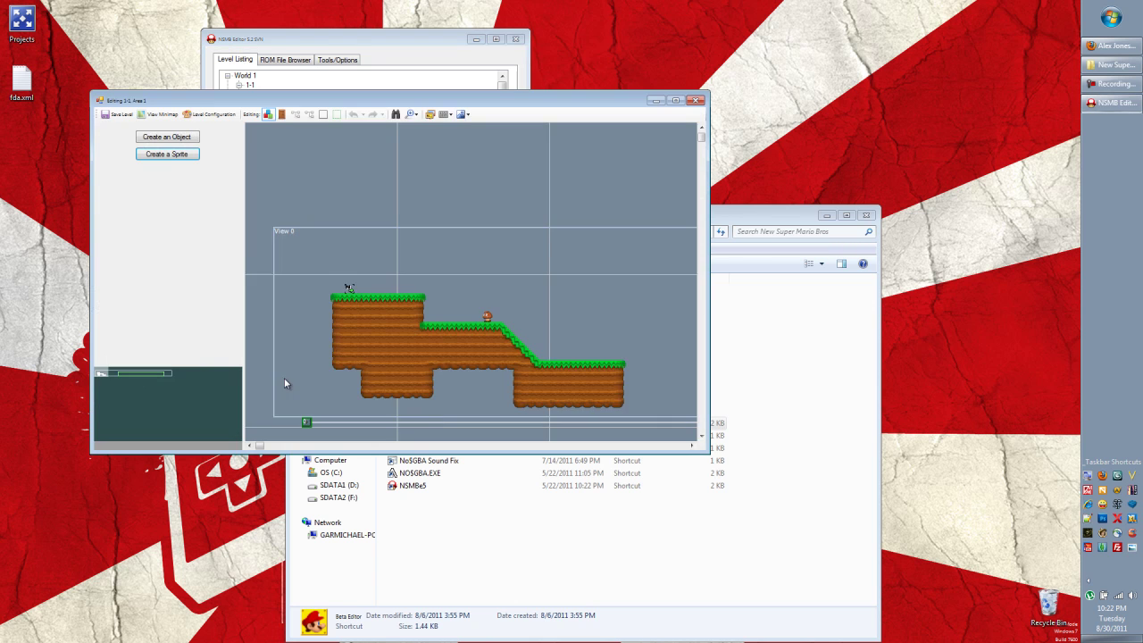
pyautogui.moveTo(429, 360); pyautogui.dragTo(381, 274)
pyautogui.click(427, 84)
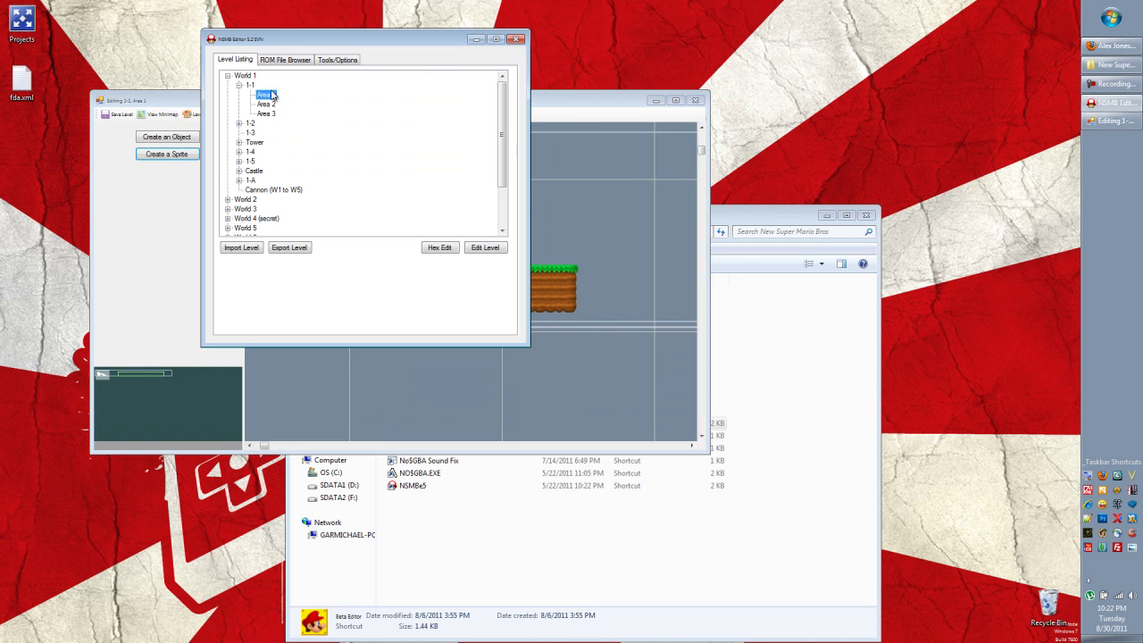
pyautogui.click(267, 115)
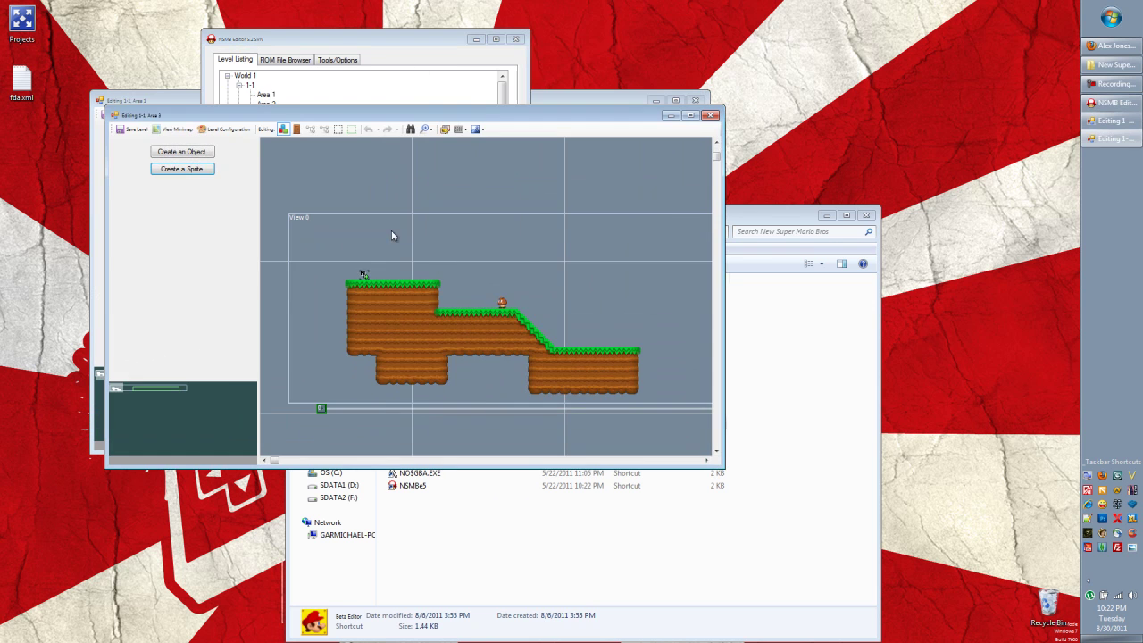
# Create an object in Area 3 using the green vine object from Tileset 1, and place it over the tall left dirt block.
pyautogui.click(208, 155)
pyautogui.moveTo(263, 146); pyautogui.dragTo(322, 192)
pyautogui.click(156, 196)
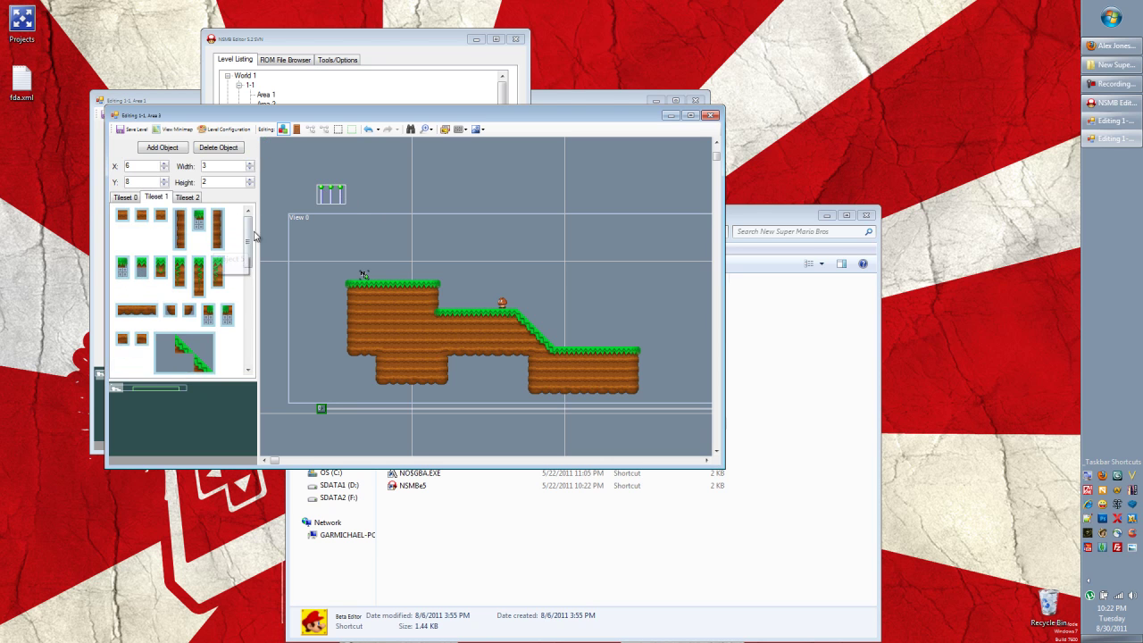
pyautogui.moveTo(248, 234); pyautogui.dragTo(250, 334)
pyautogui.click(174, 327)
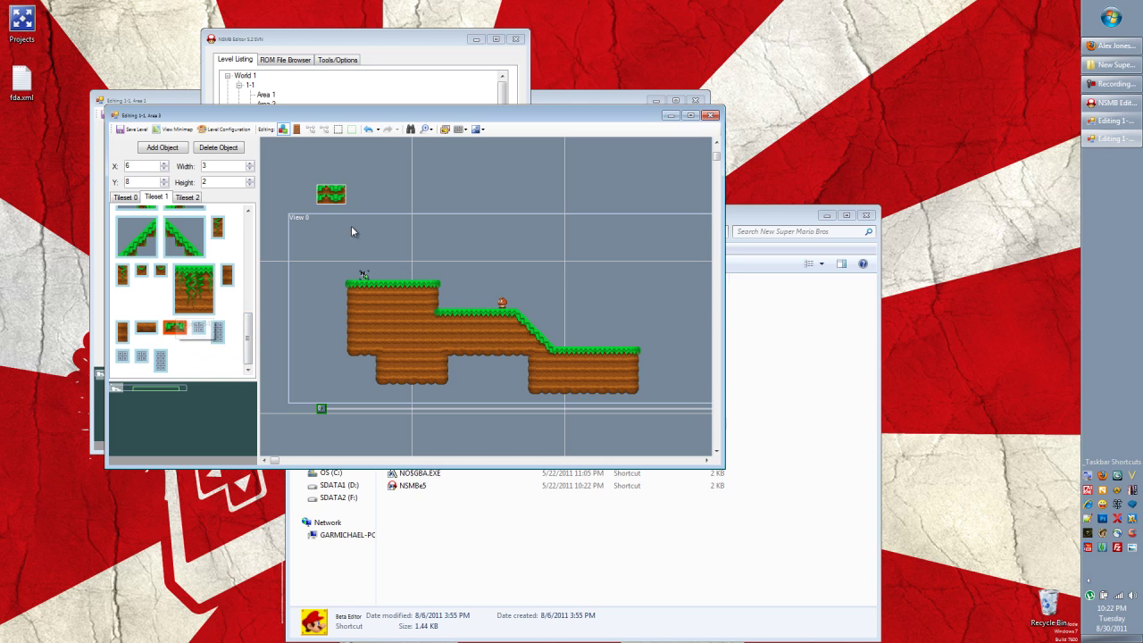
pyautogui.moveTo(336, 202); pyautogui.dragTo(393, 323)
pyautogui.click(498, 226)
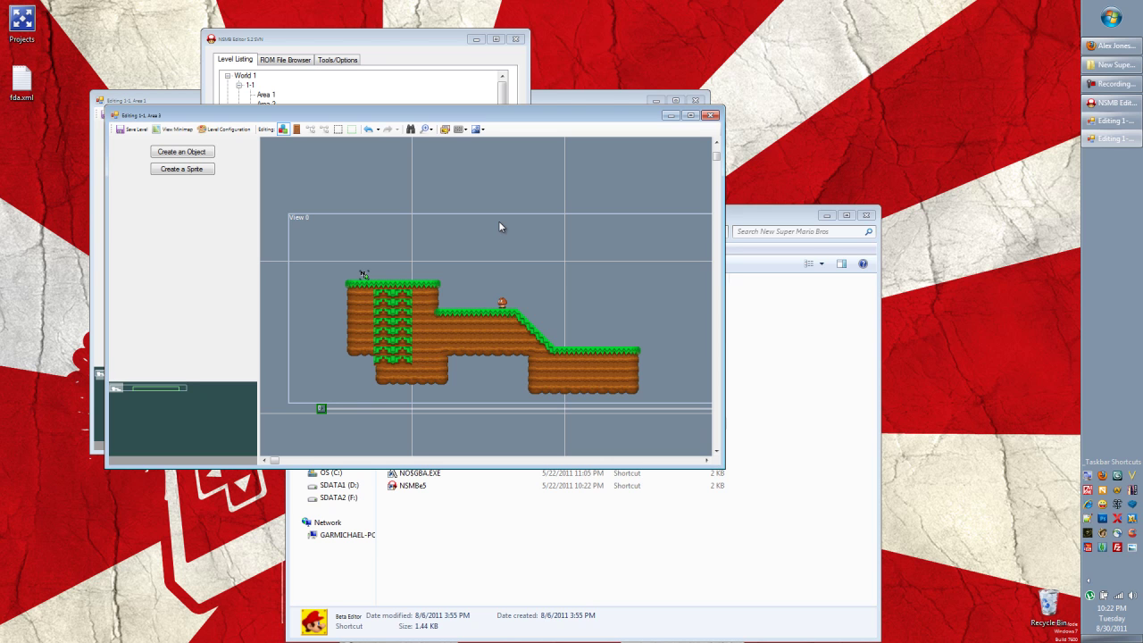
# Switch to the file explorer, open the Original Rom folder, and select Demo Patch.nmp.
pyautogui.click(501, 548)
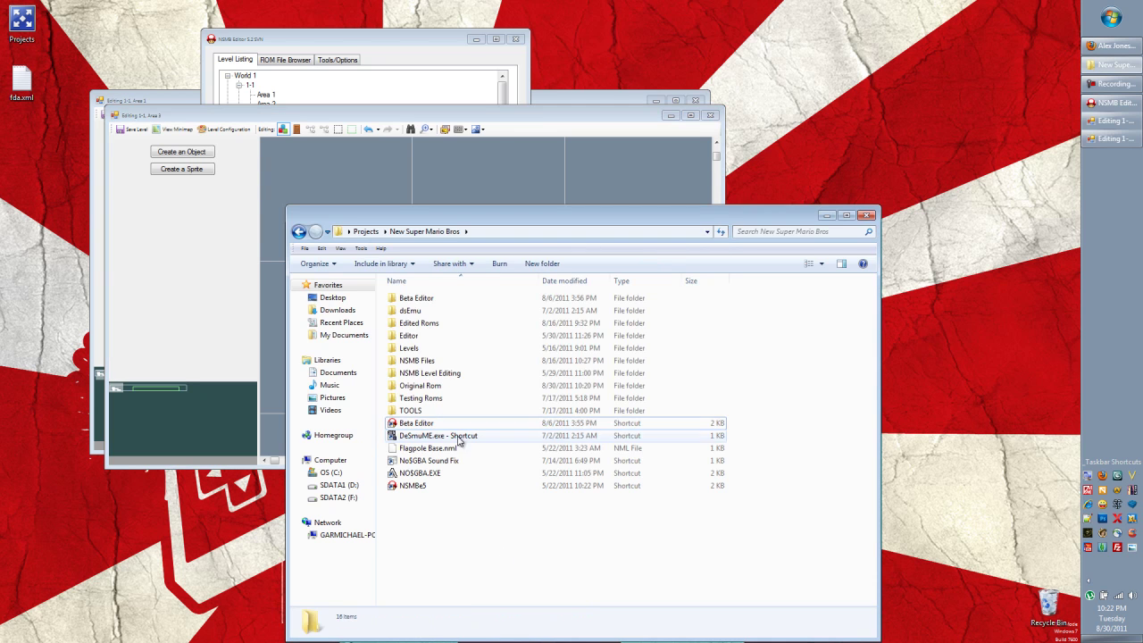
pyautogui.doubleClick(426, 385)
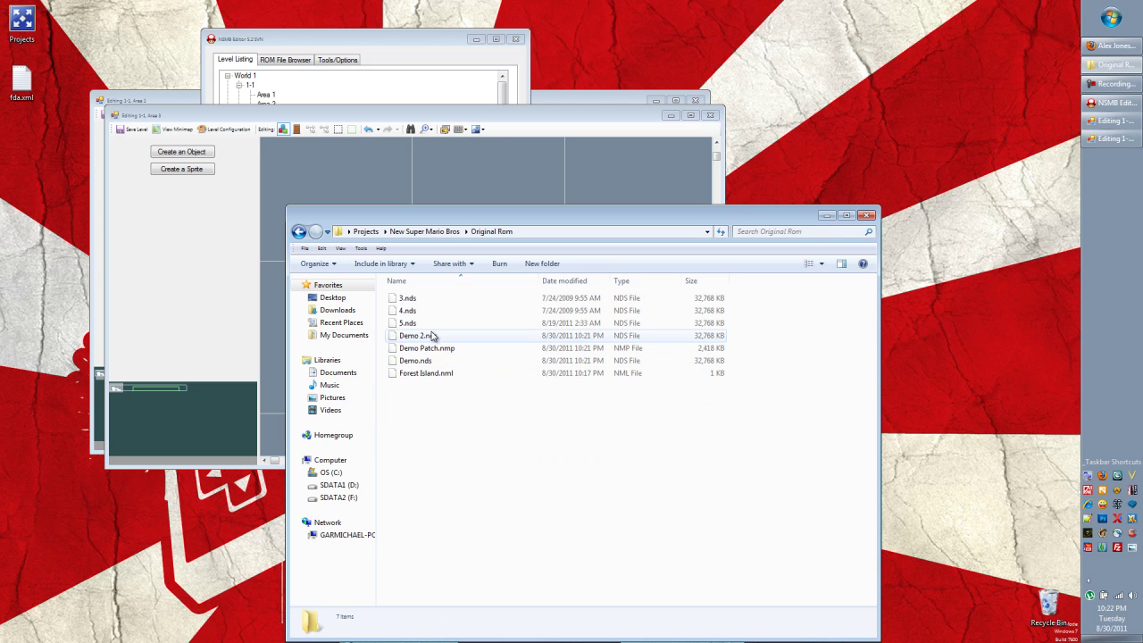
pyautogui.click(437, 348)
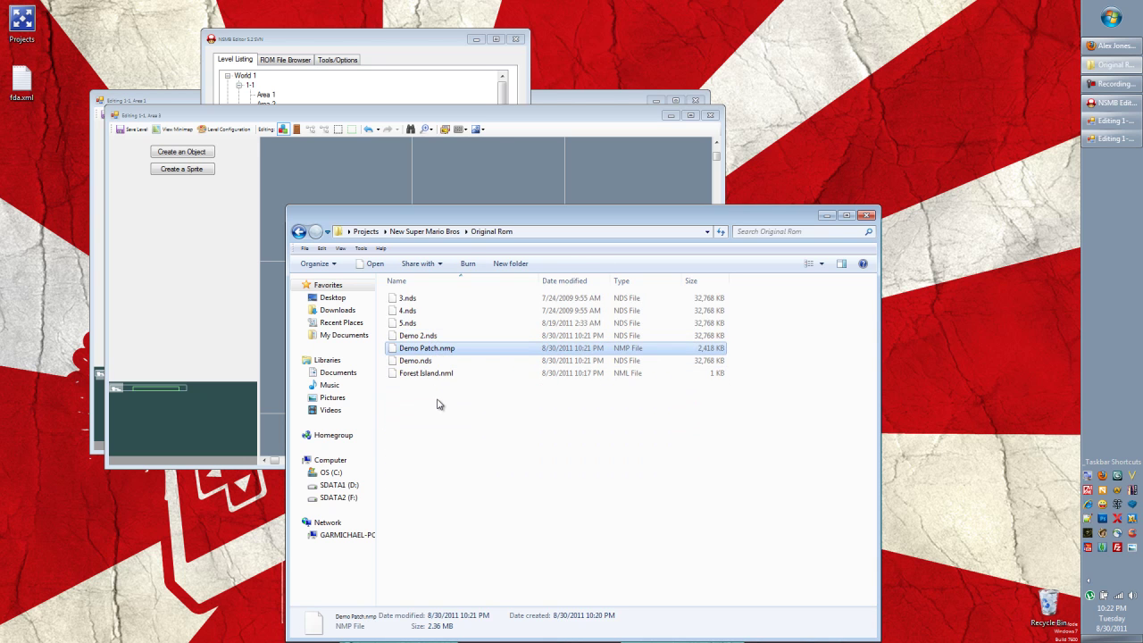